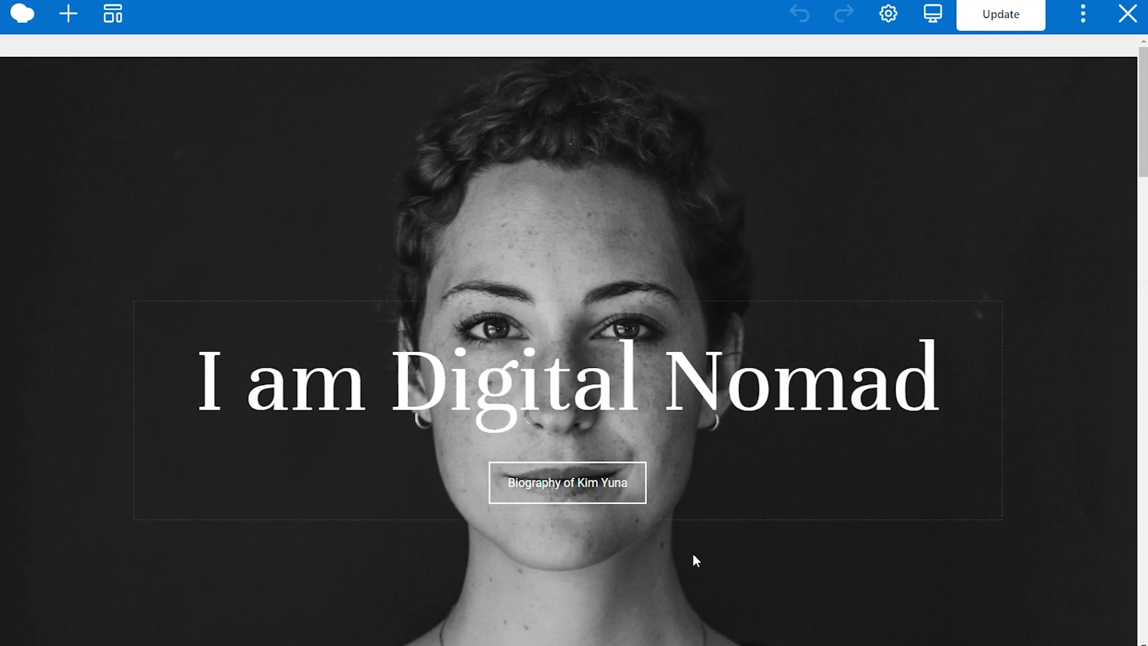
- Give the biography button the fadeInDownBig entrance animation
{"action": "mouse_move", "coordinate": [610, 501]}
{"action": "left_click", "coordinate": [572, 486]}
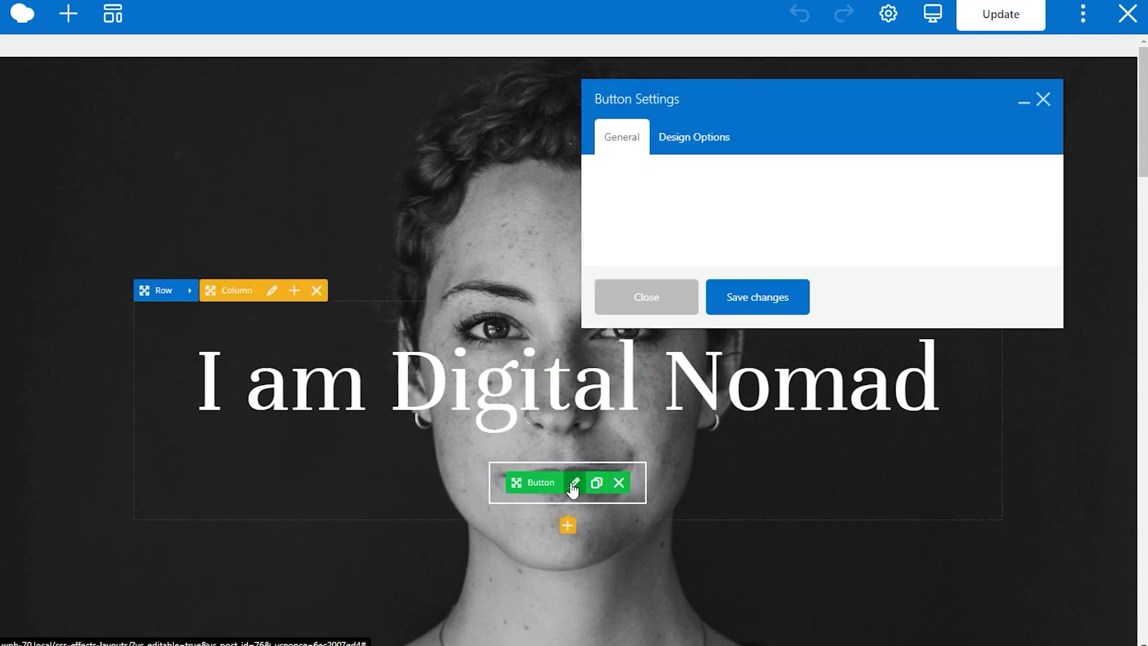
{"action": "scroll", "coordinate": [987, 186], "scroll_direction": "down", "scroll_amount": 10}
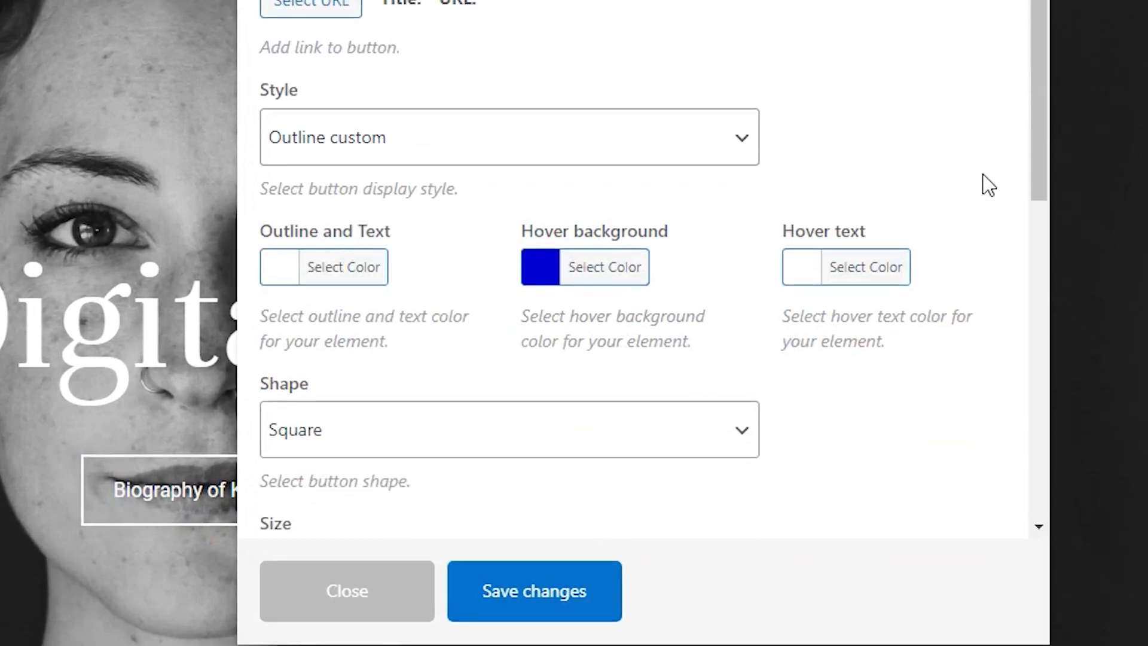
{"action": "scroll", "coordinate": [987, 185], "scroll_direction": "down", "scroll_amount": 5}
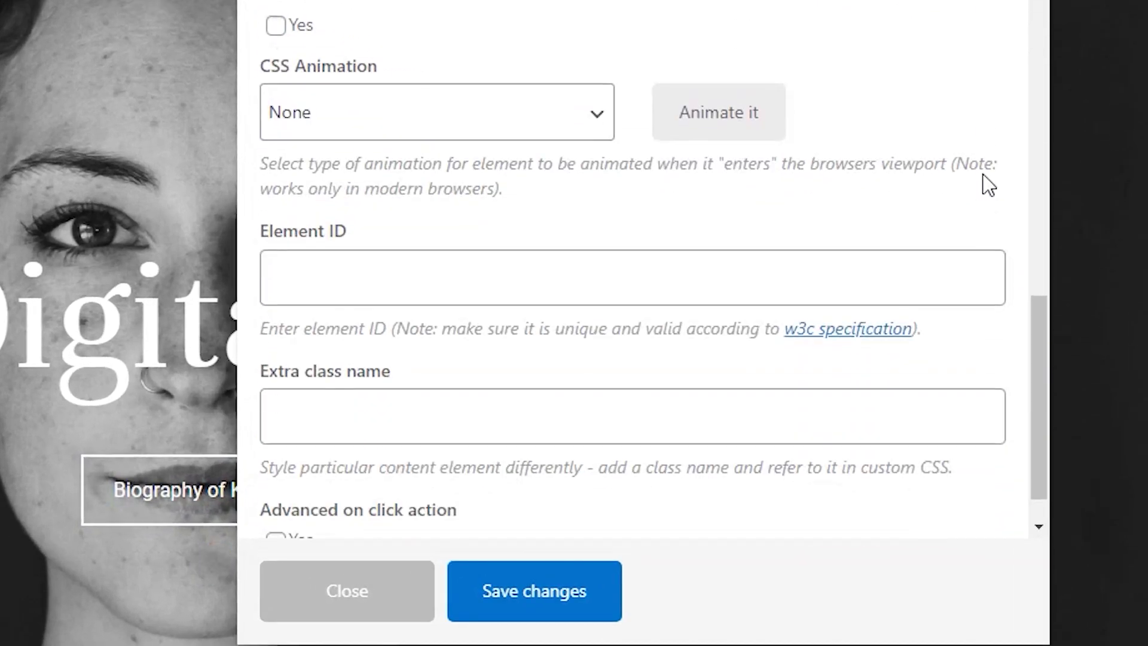
{"action": "left_click", "coordinate": [568, 127]}
{"action": "scroll", "coordinate": [491, 302], "scroll_direction": "down", "scroll_amount": 10}
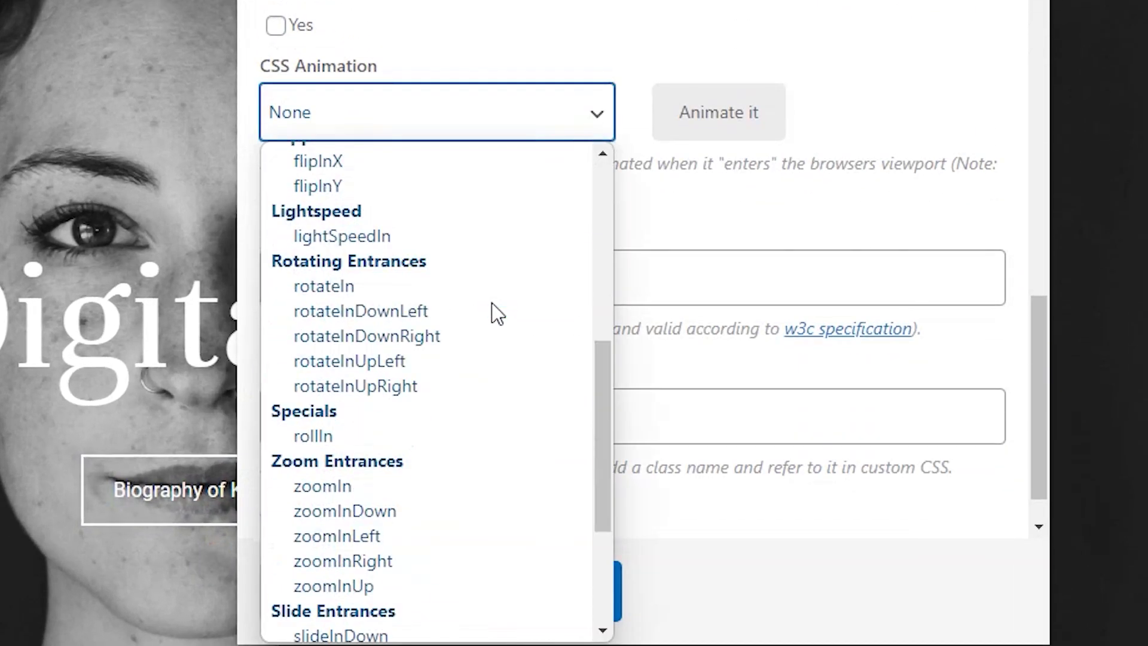
{"action": "scroll", "coordinate": [491, 302], "scroll_direction": "up", "scroll_amount": 7}
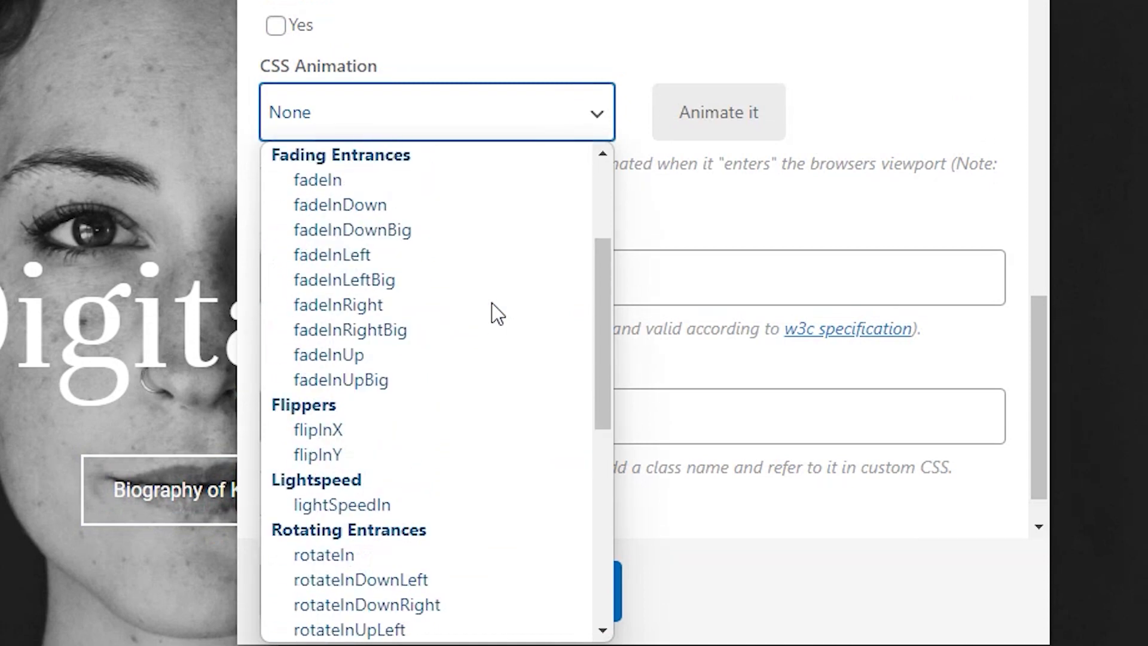
{"action": "left_click", "coordinate": [455, 236]}
- Swap the button's animation to bounceIn, then fadeInDown, then bounceInLeft
{"action": "left_click", "coordinate": [474, 128]}
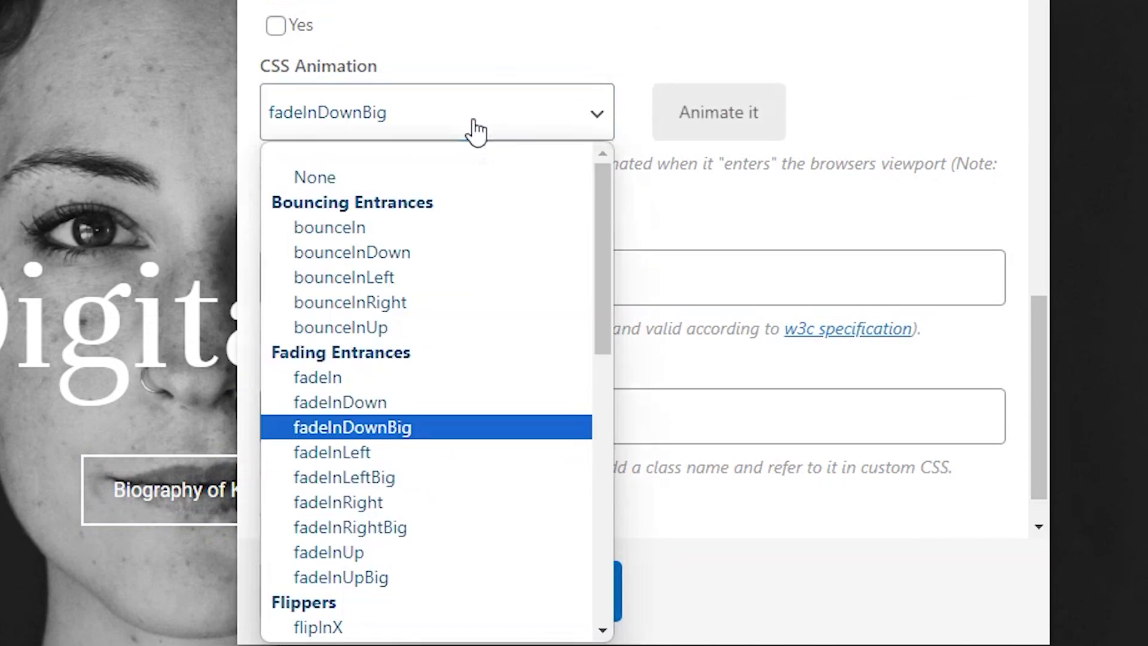
{"action": "left_click", "coordinate": [382, 228]}
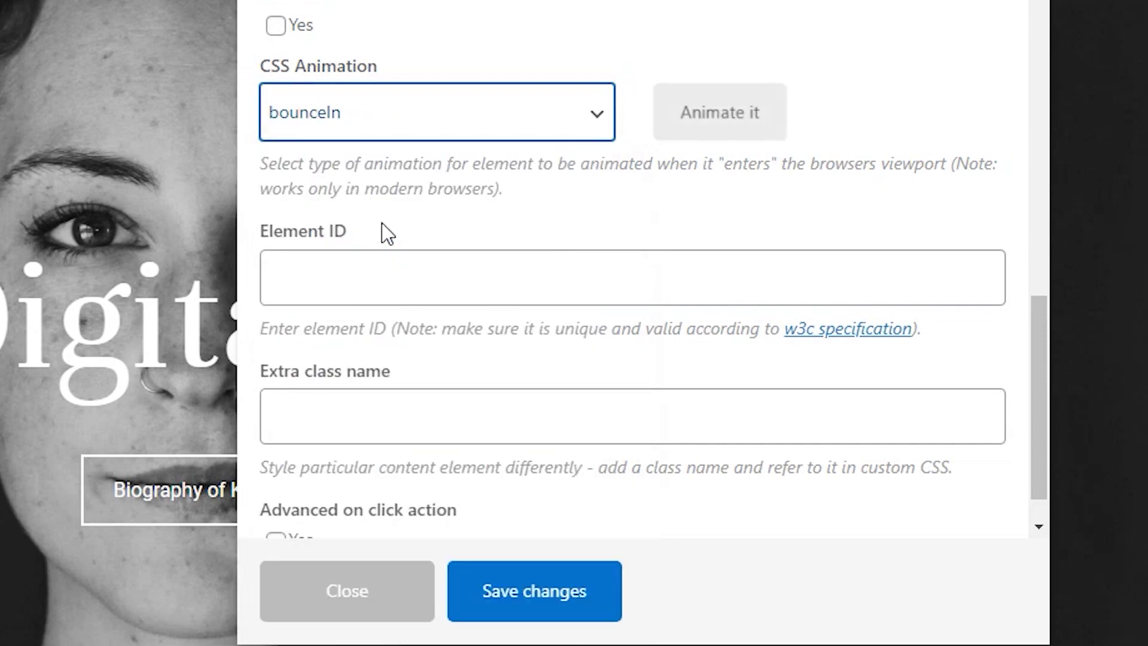
{"action": "left_click", "coordinate": [403, 113]}
{"action": "left_click", "coordinate": [375, 402]}
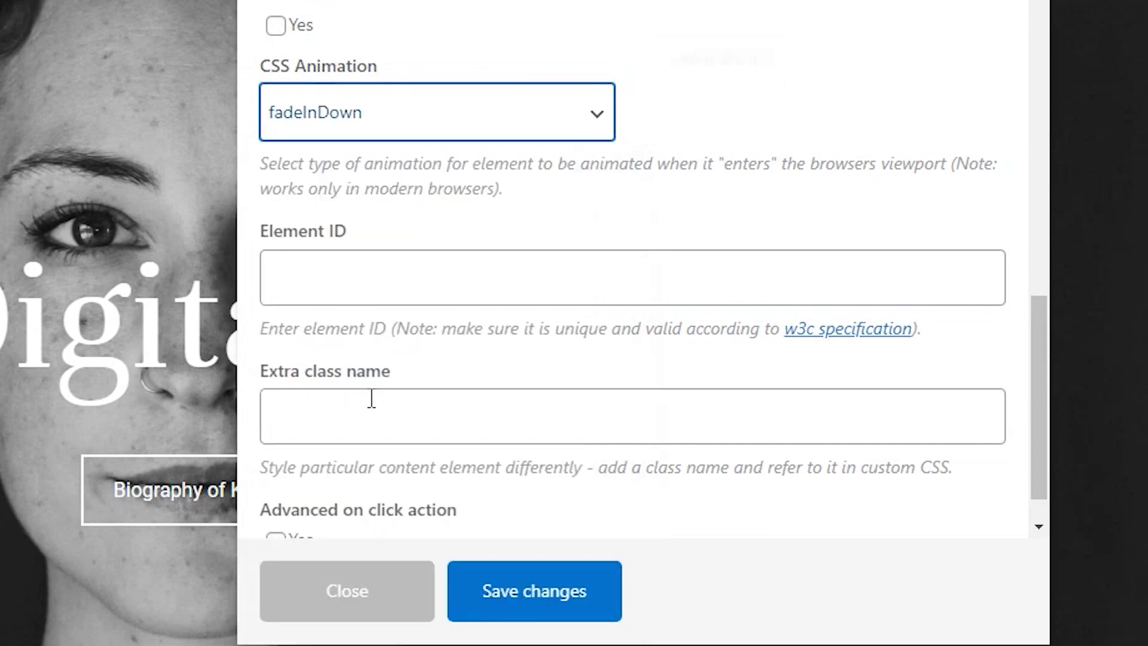
{"action": "left_click", "coordinate": [529, 128]}
{"action": "left_click", "coordinate": [343, 277]}
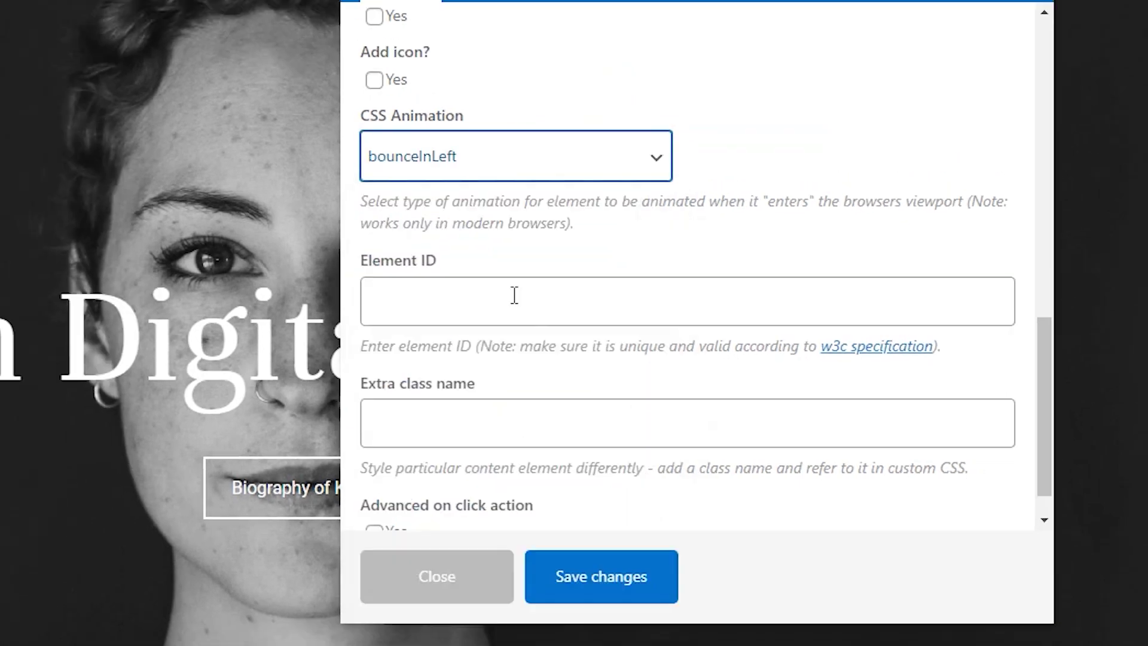
- Save bounceInLeft, then reset the CSS animation to None and save again
{"action": "left_click", "coordinate": [531, 590]}
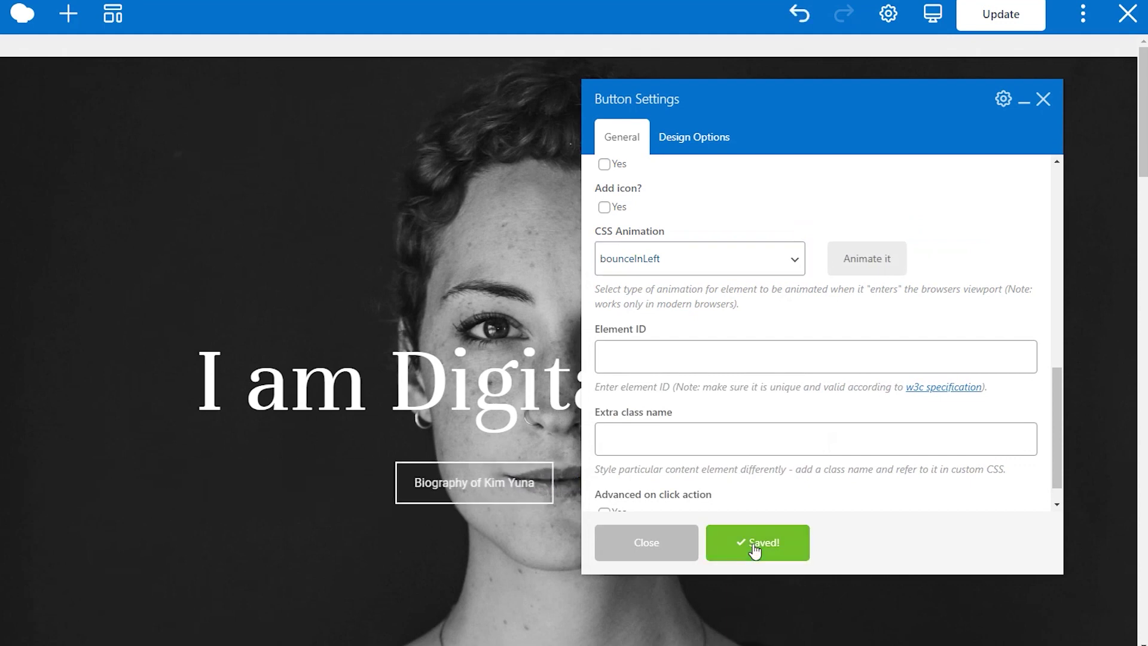
{"action": "left_click", "coordinate": [736, 263]}
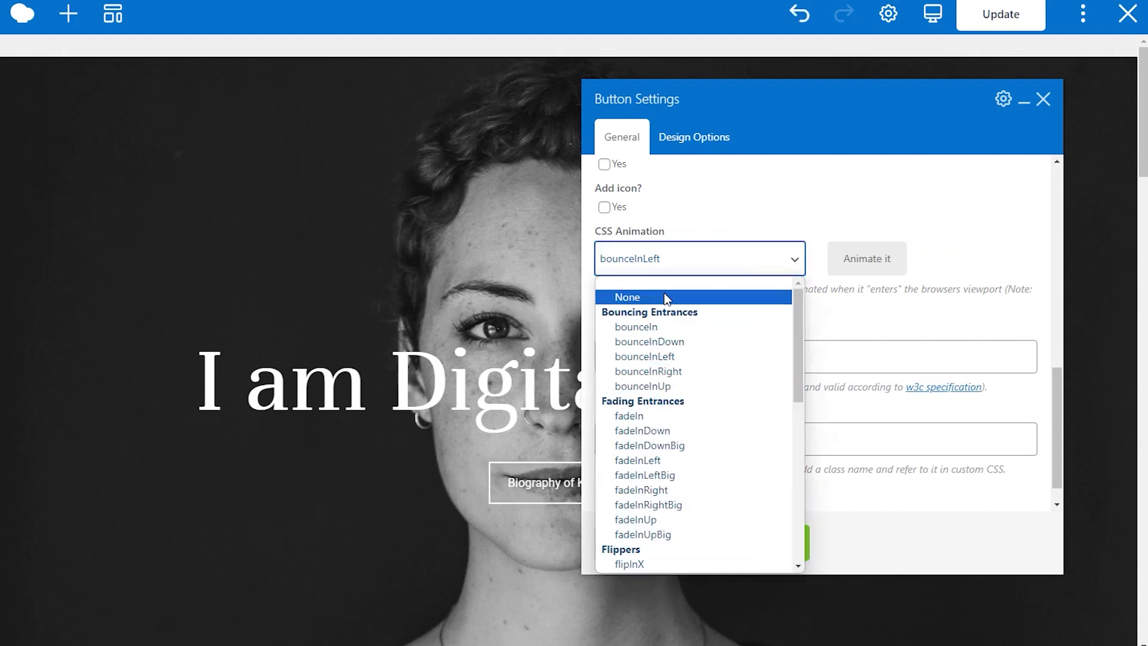
{"action": "left_click", "coordinate": [628, 297]}
{"action": "left_click", "coordinate": [792, 548]}
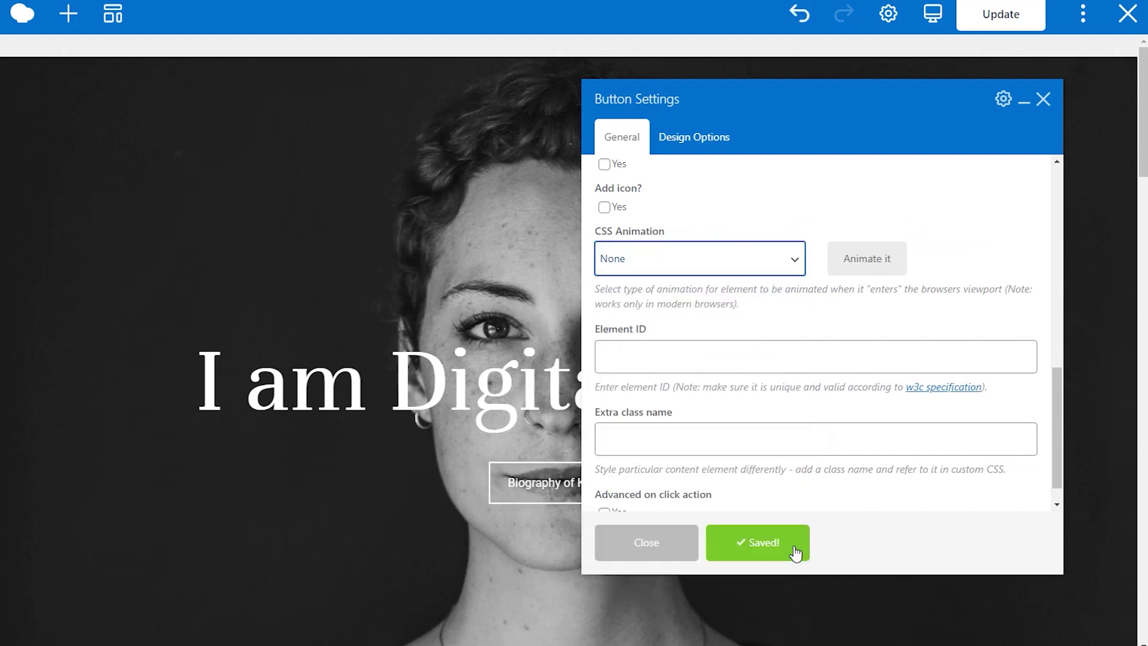
{"action": "left_click", "coordinate": [1043, 100]}
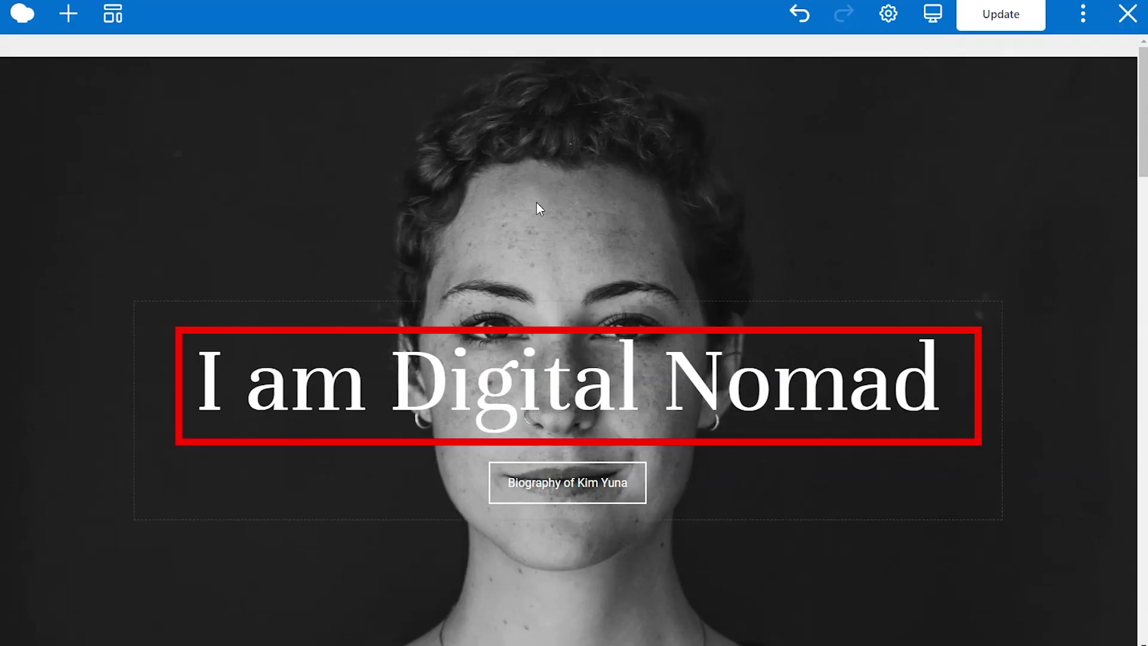
- Read ChatGPT's .glow-text CSS snippet and return to the page builder editor
{"action": "mouse_move", "coordinate": [589, 385]}
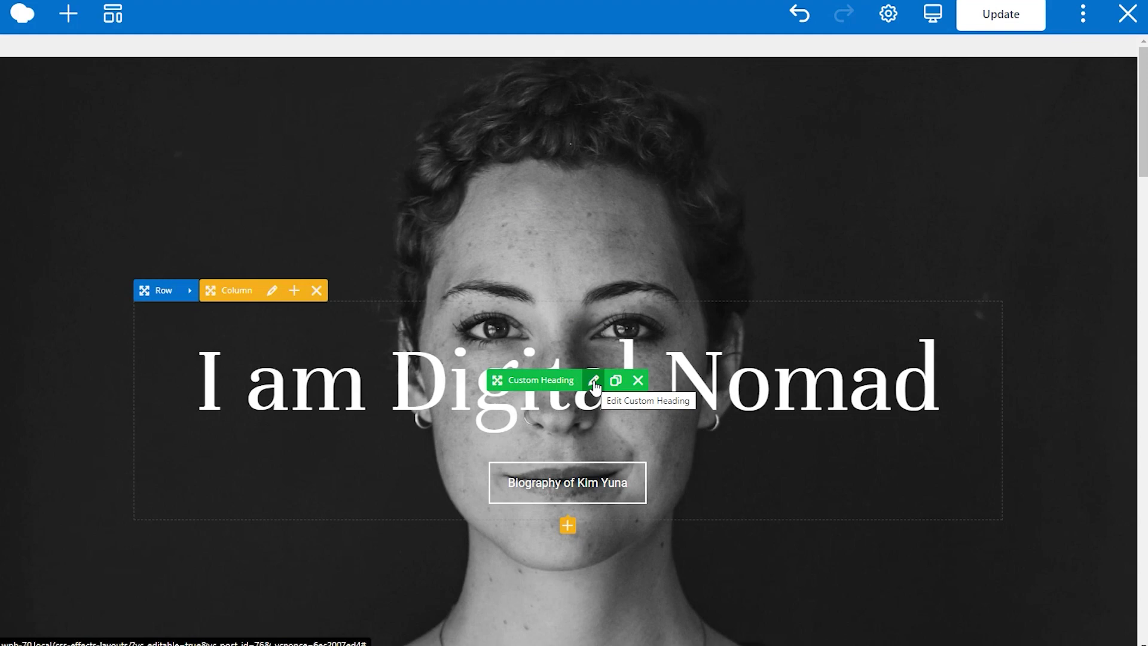
- Add the extra class name 'glow-text' to the 'I am Digital Nomad' heading and save
{"action": "left_click", "coordinate": [594, 385]}
{"action": "scroll", "coordinate": [948, 353], "scroll_direction": "down", "scroll_amount": 5}
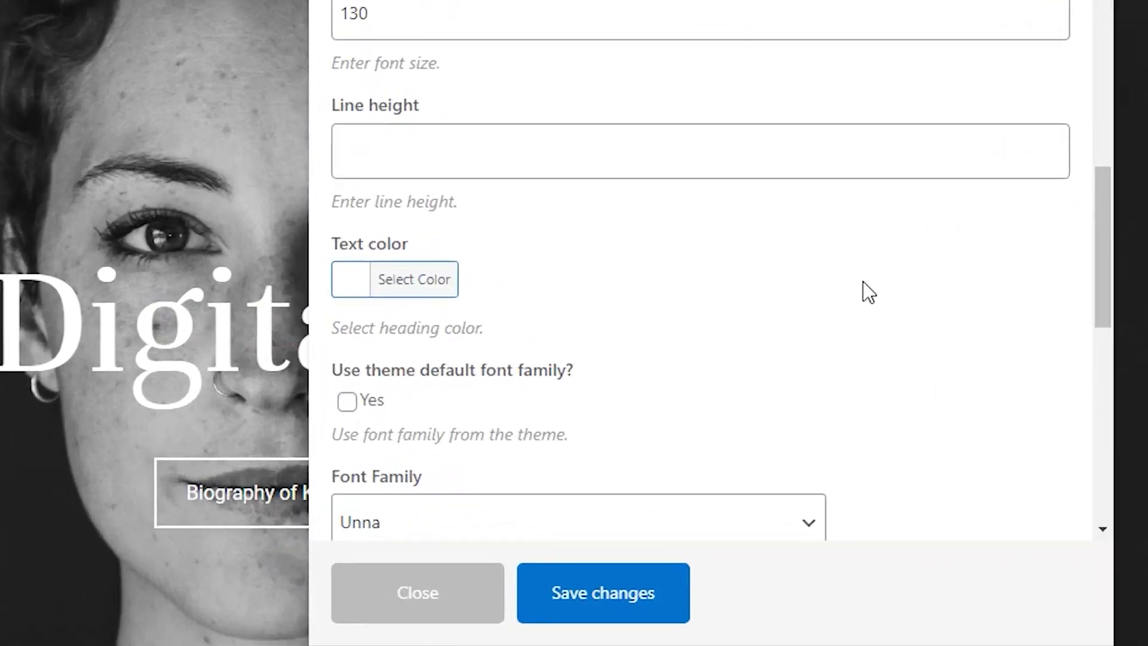
{"action": "scroll", "coordinate": [865, 299], "scroll_direction": "down", "scroll_amount": 8}
{"action": "left_click", "coordinate": [548, 456]}
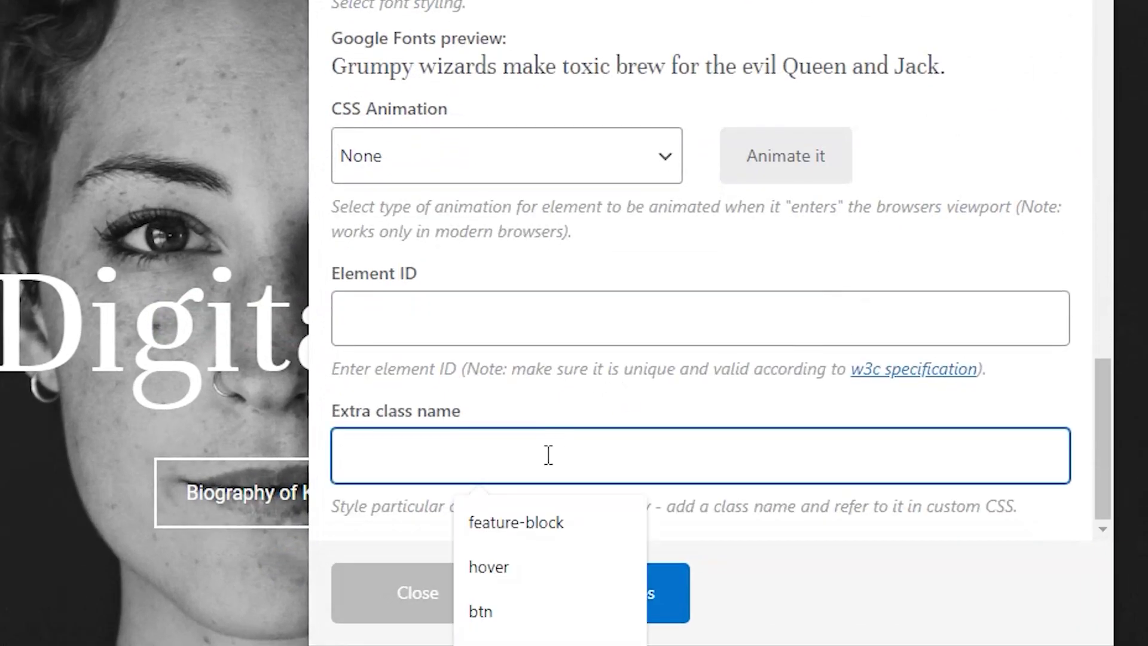
{"action": "type", "text": "glow"}
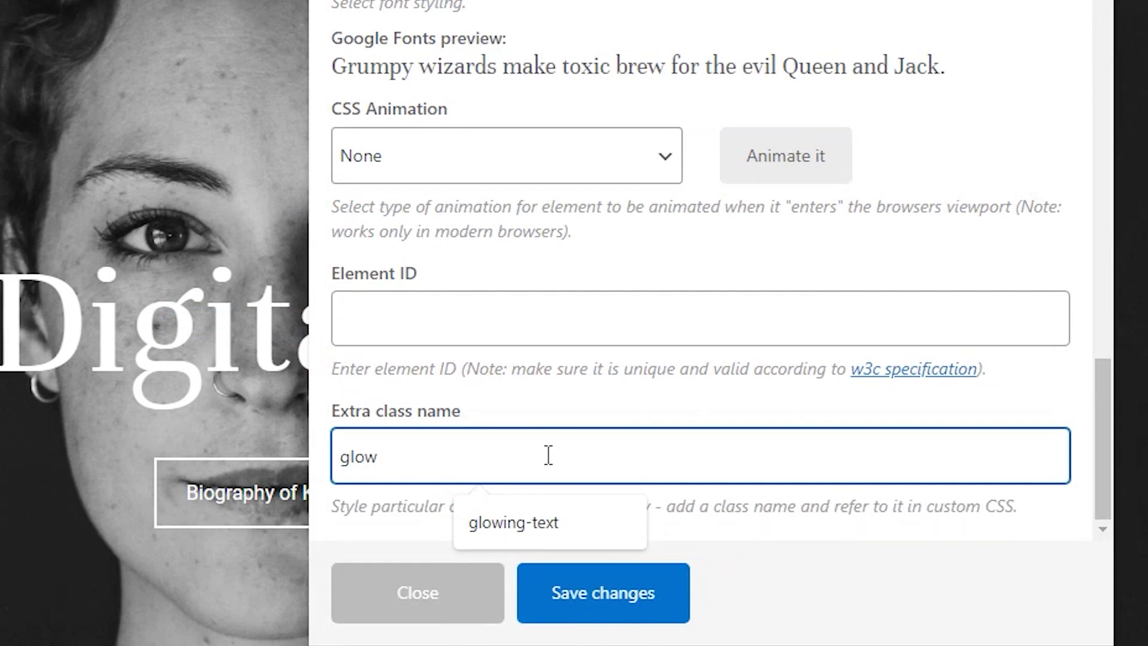
{"action": "type", "text": "-text"}
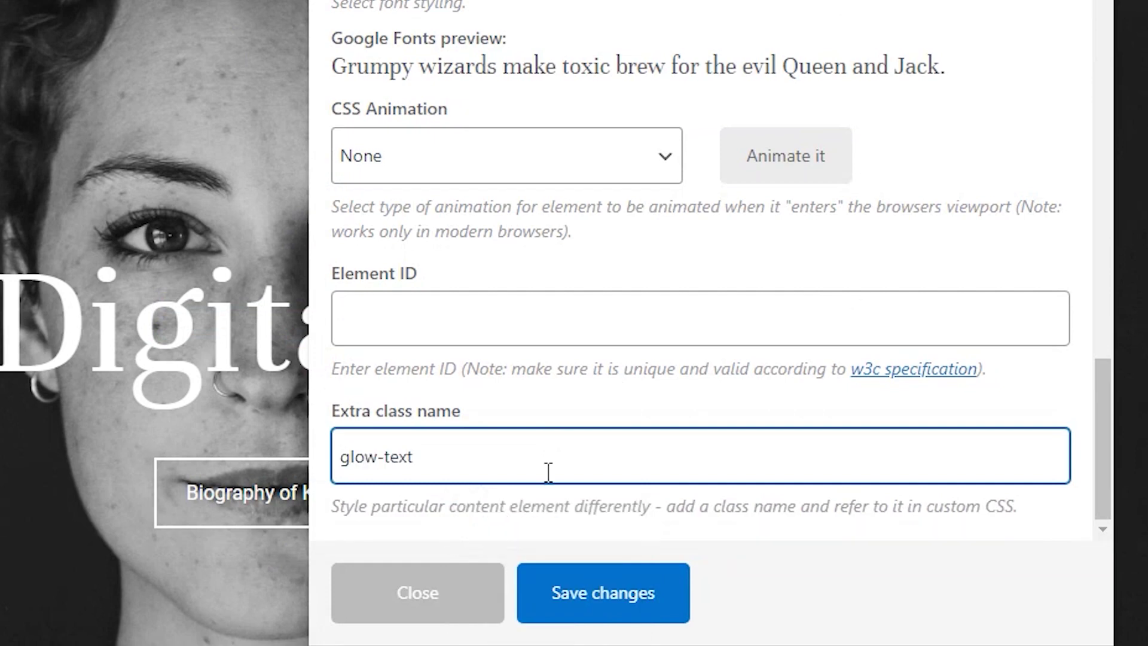
{"action": "left_click", "coordinate": [638, 595]}
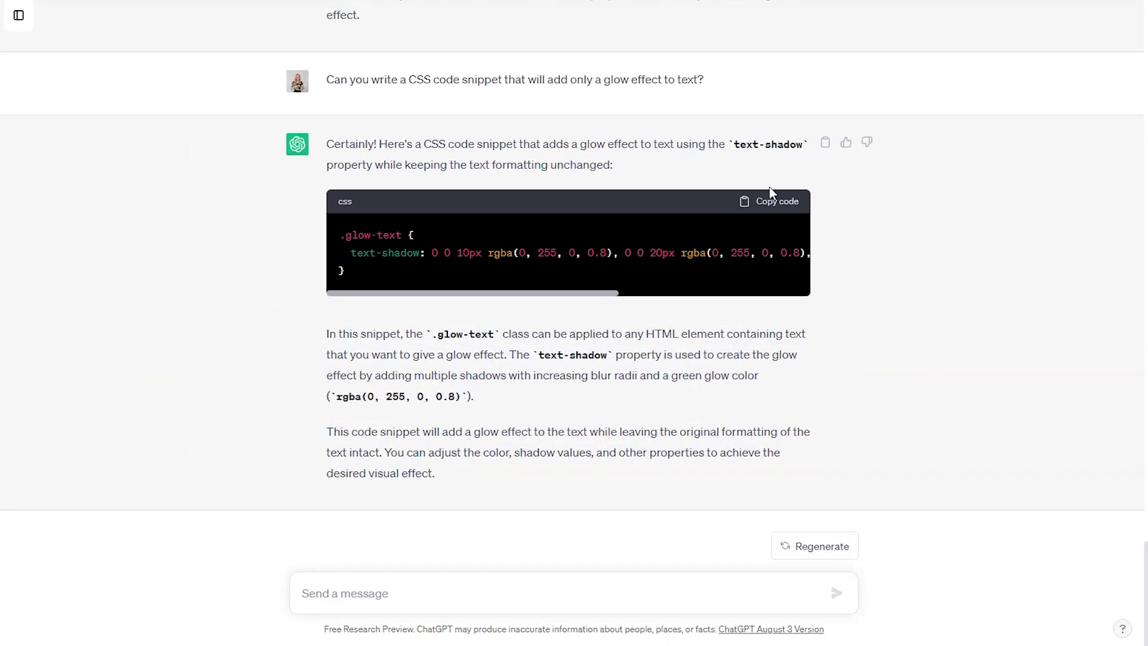
- Copy ChatGPT's .glow-text rule into the page's Custom CSS settings and save it
{"action": "left_click", "coordinate": [776, 201]}
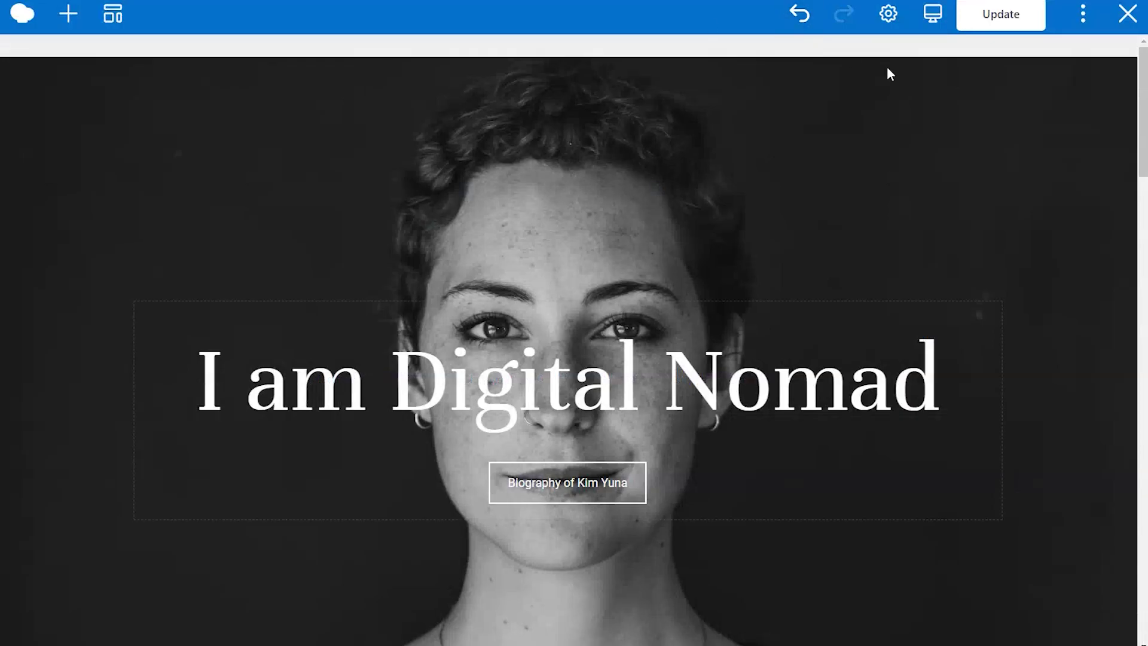
{"action": "left_click", "coordinate": [888, 15]}
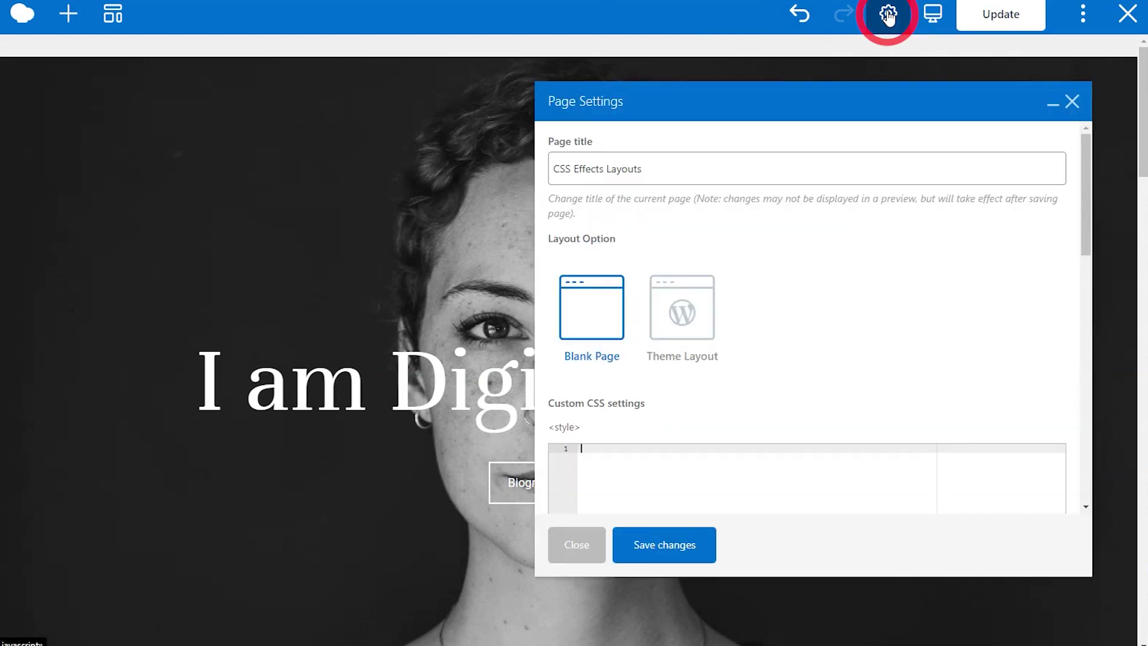
{"action": "scroll", "coordinate": [841, 260], "scroll_direction": "down", "scroll_amount": 3}
{"action": "scroll", "coordinate": [843, 260], "scroll_direction": "down", "scroll_amount": 2}
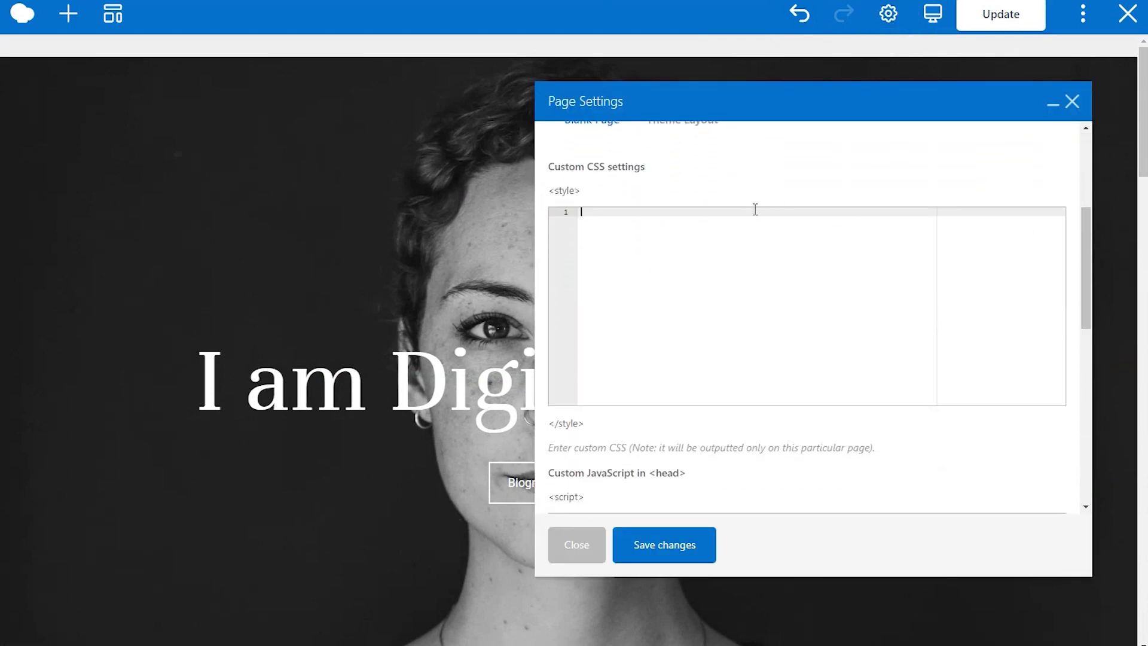
{"action": "key", "text": "ctrl+v"}
{"action": "left_click", "coordinate": [663, 544]}
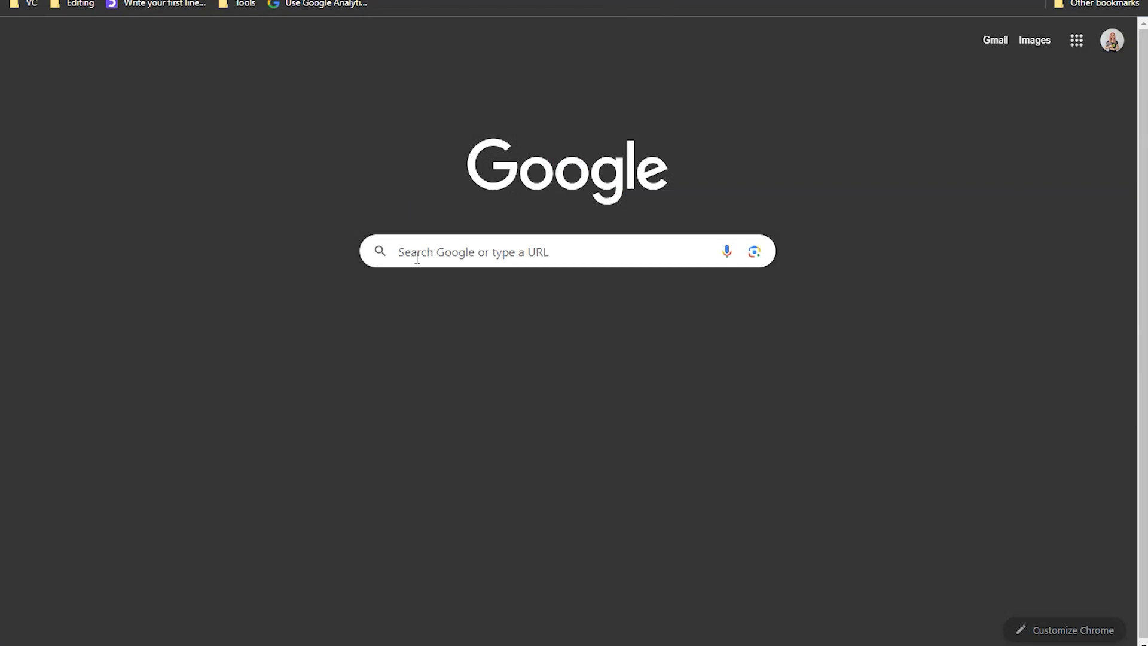
{"action": "left_click", "coordinate": [417, 257]}
- Look up white's rgba code and replace the first shadow's green values with 255,255,255
{"action": "type", "text": "rgba code white"}
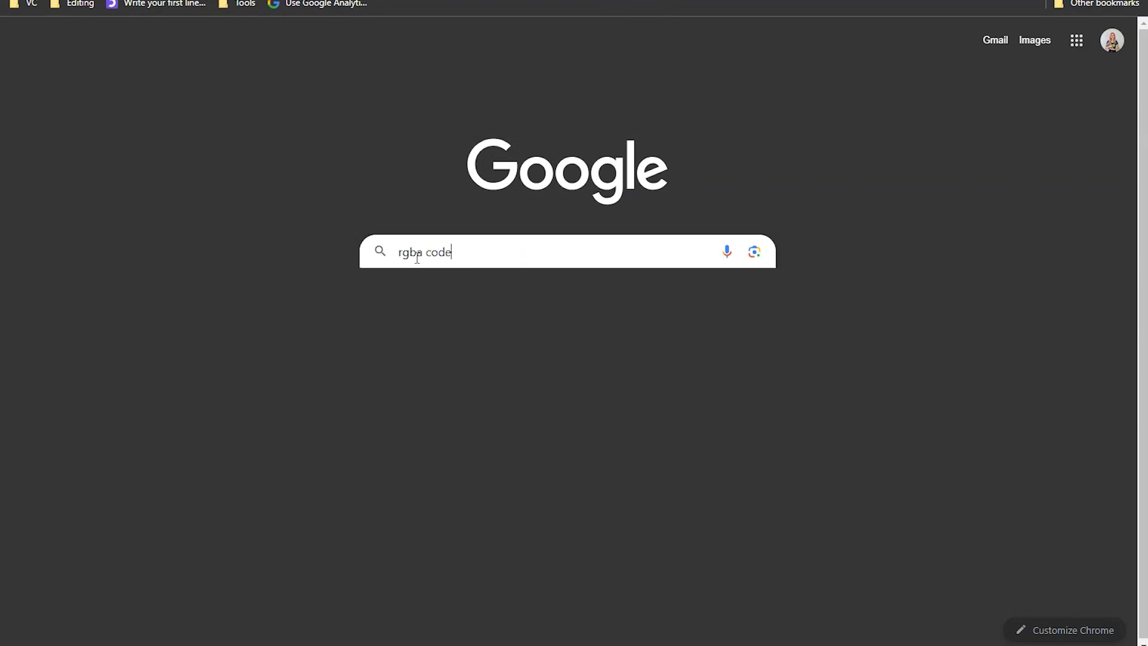
{"action": "key", "text": "Return"}
{"action": "double_click", "coordinate": [160, 150]}
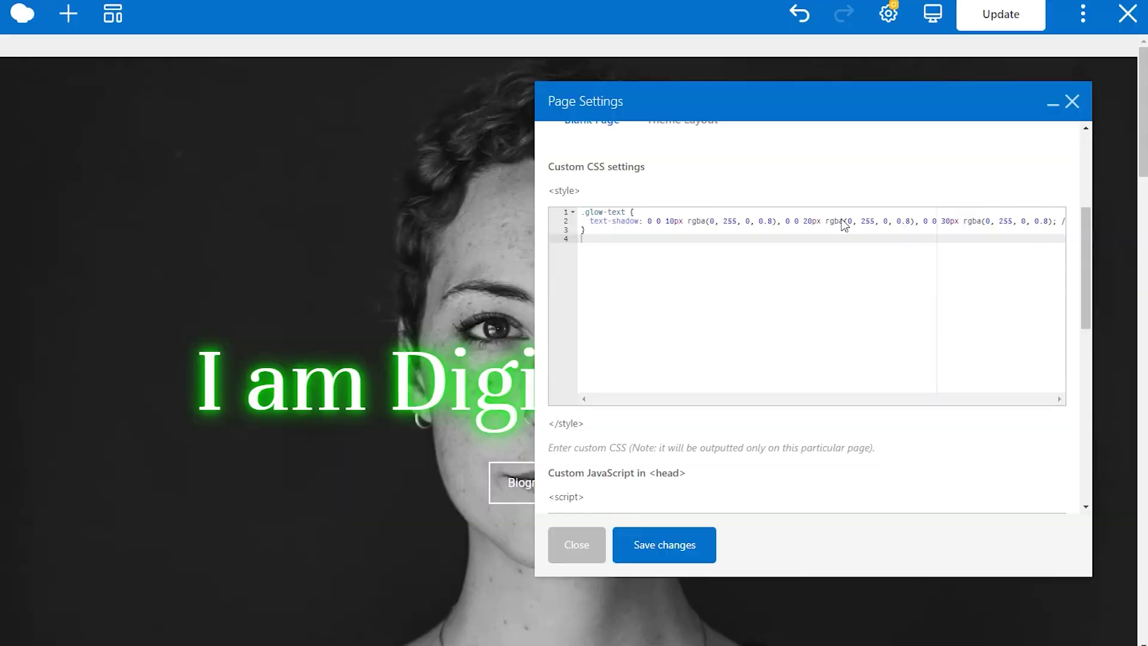
{"action": "left_click_drag", "start_coordinate": [773, 221], "coordinate": [717, 223]}
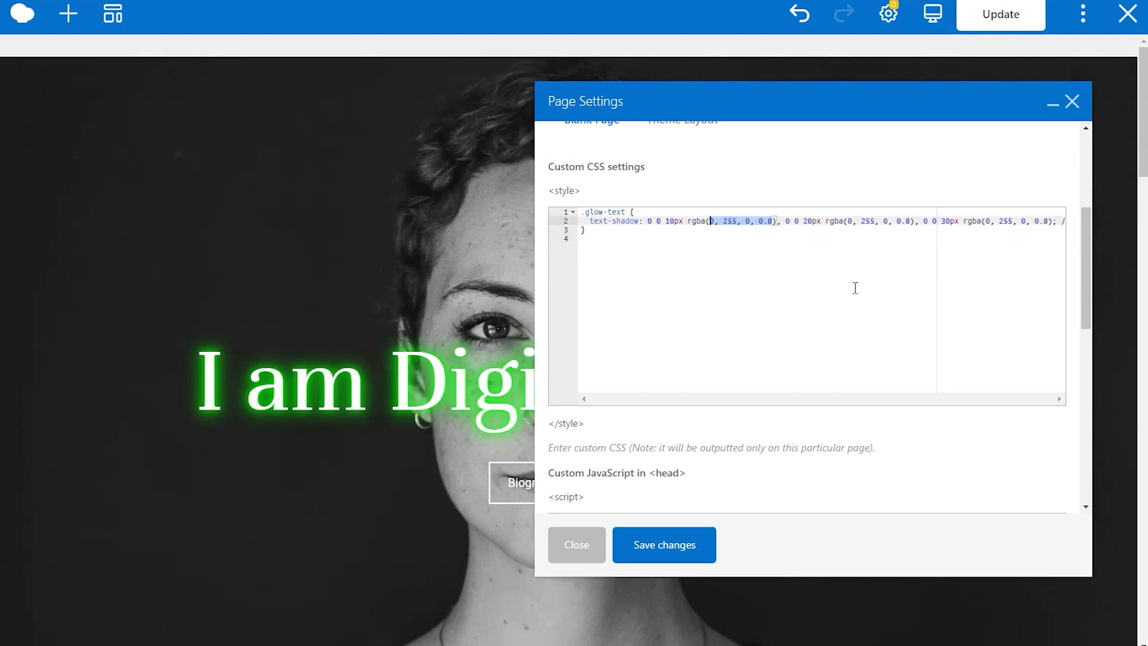
{"action": "key", "text": "ctrl+v"}
{"action": "left_click", "coordinate": [671, 538]}
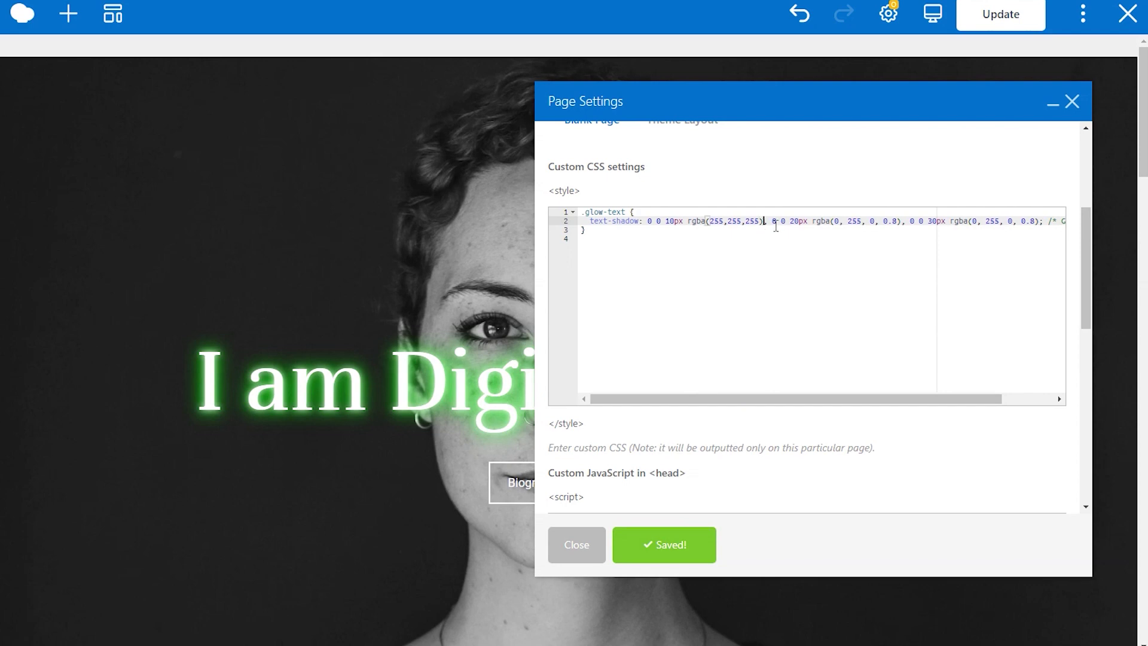
- Delete the extra green shadow values, leaving one white 10px shadow, and save
{"action": "left_click", "coordinate": [1017, 228], "text": "shift"}
{"action": "left_click", "coordinate": [1039, 220], "text": "shift"}
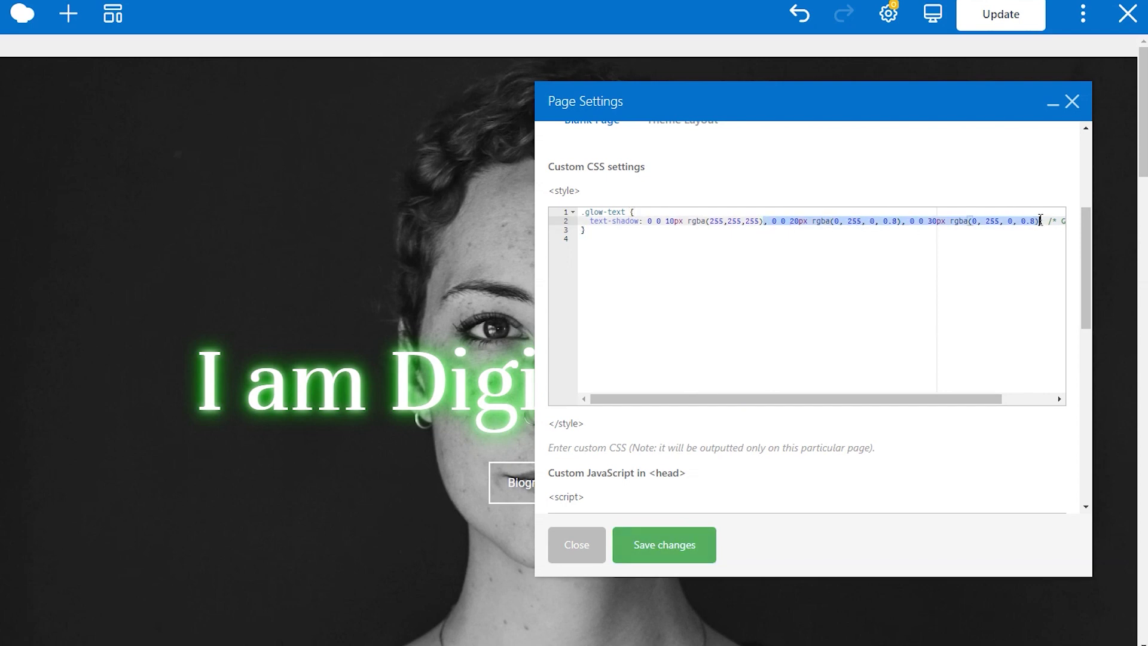
{"action": "key", "text": "BackSpace"}
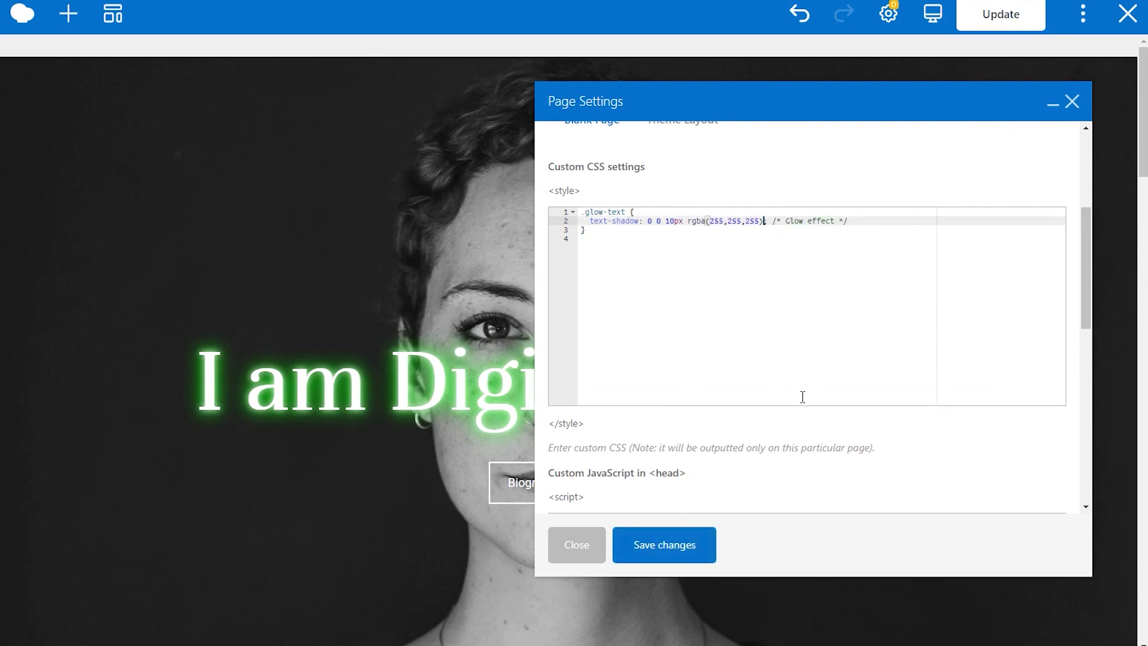
{"action": "left_click", "coordinate": [687, 550]}
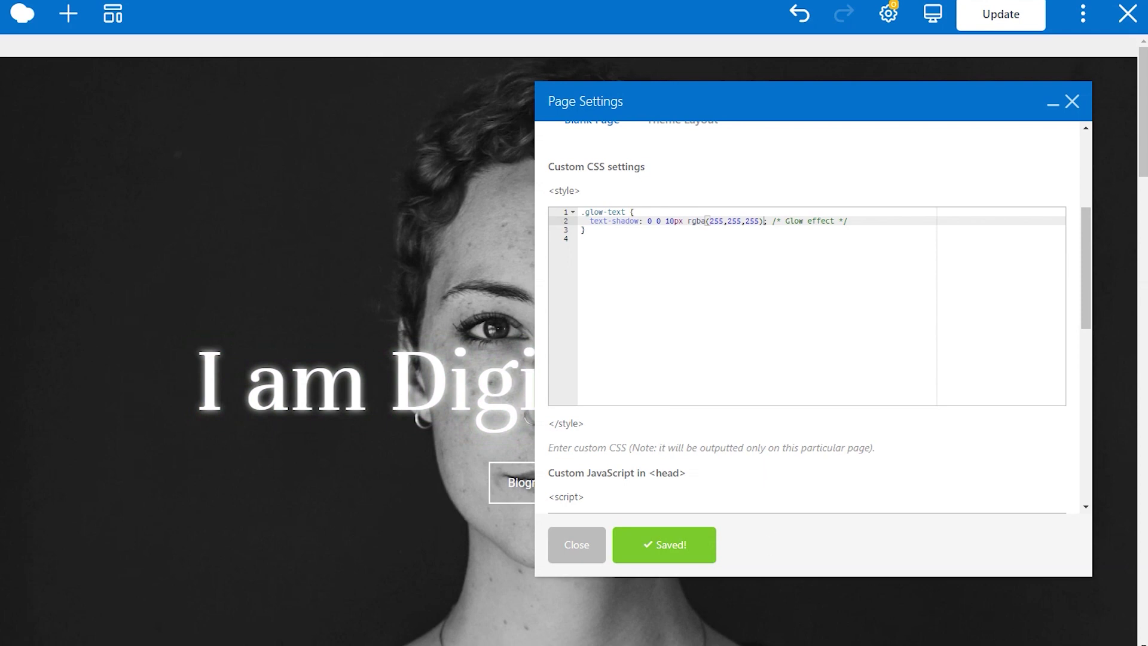
{"action": "mouse_move", "coordinate": [913, 642]}
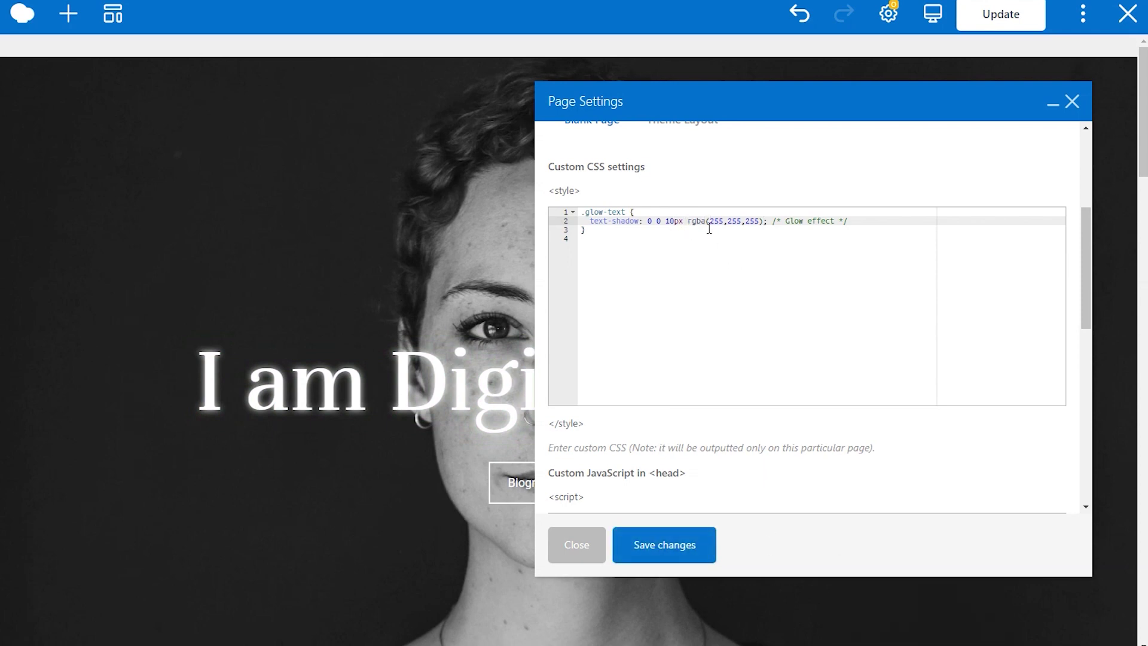
- Change the glow's blur from 10px to 30px, save, and close Page Settings
{"action": "key", "text": "BackSpace"}
{"action": "key", "text": "BackSpace"}
{"action": "type", "text": "30"}
{"action": "left_click", "coordinate": [679, 545]}
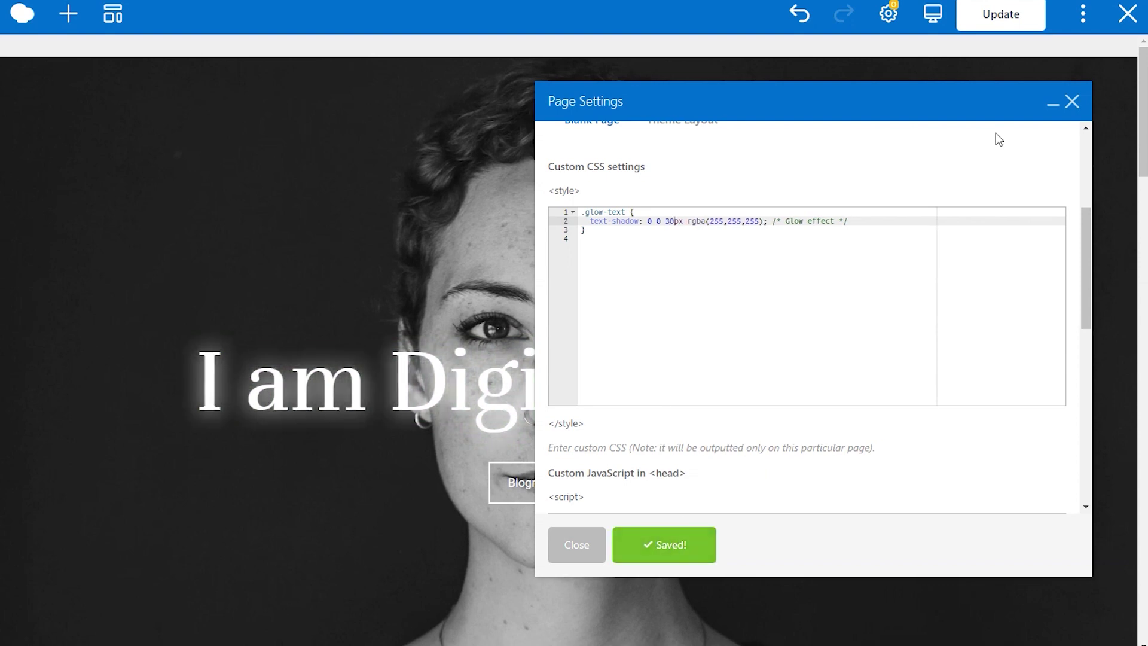
{"action": "left_click", "coordinate": [1071, 101]}
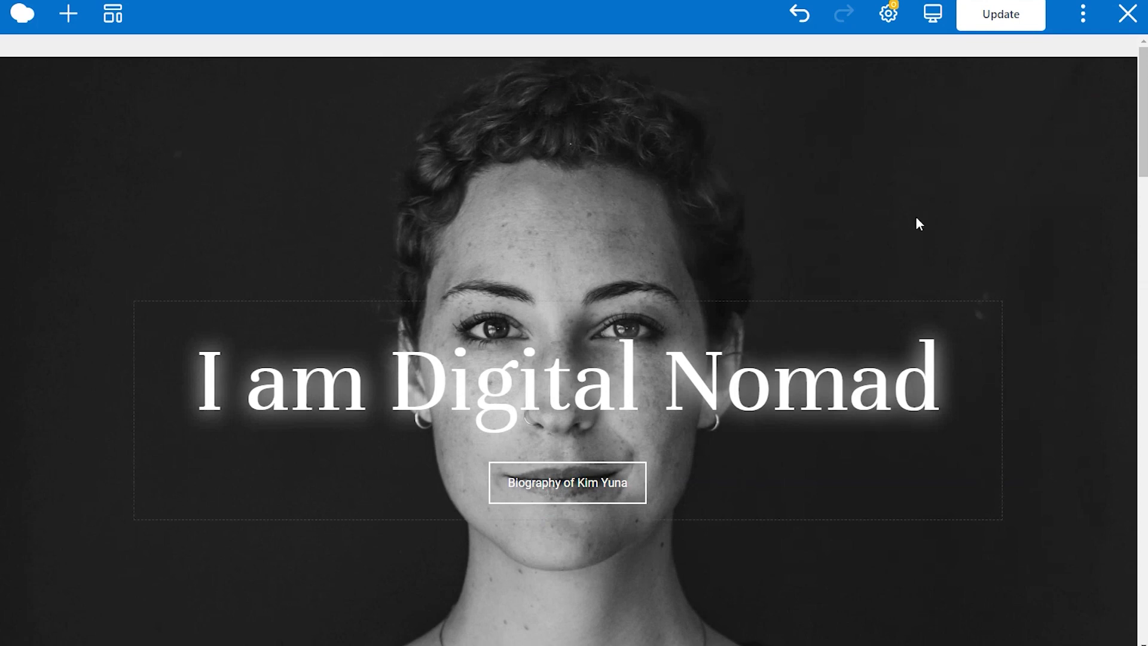
- Set the UI/UX Expert inner column's extra class name to 'feature-block' and save
{"action": "scroll", "coordinate": [915, 233], "scroll_direction": "down", "scroll_amount": 10}
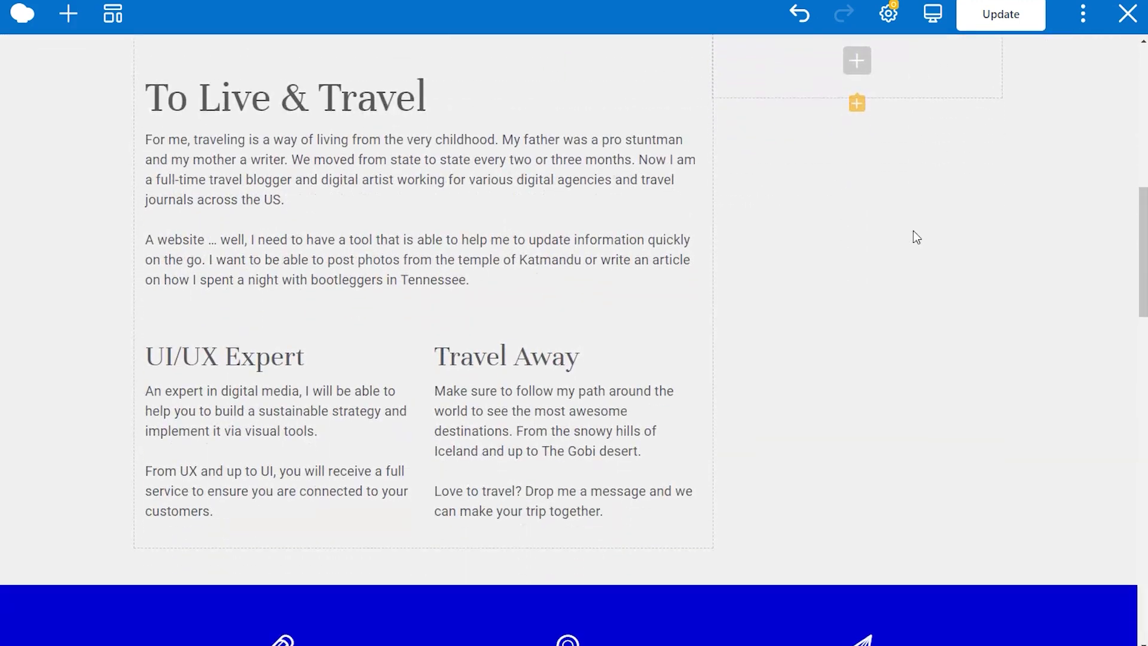
{"action": "scroll", "coordinate": [917, 237], "scroll_direction": "down", "scroll_amount": 1}
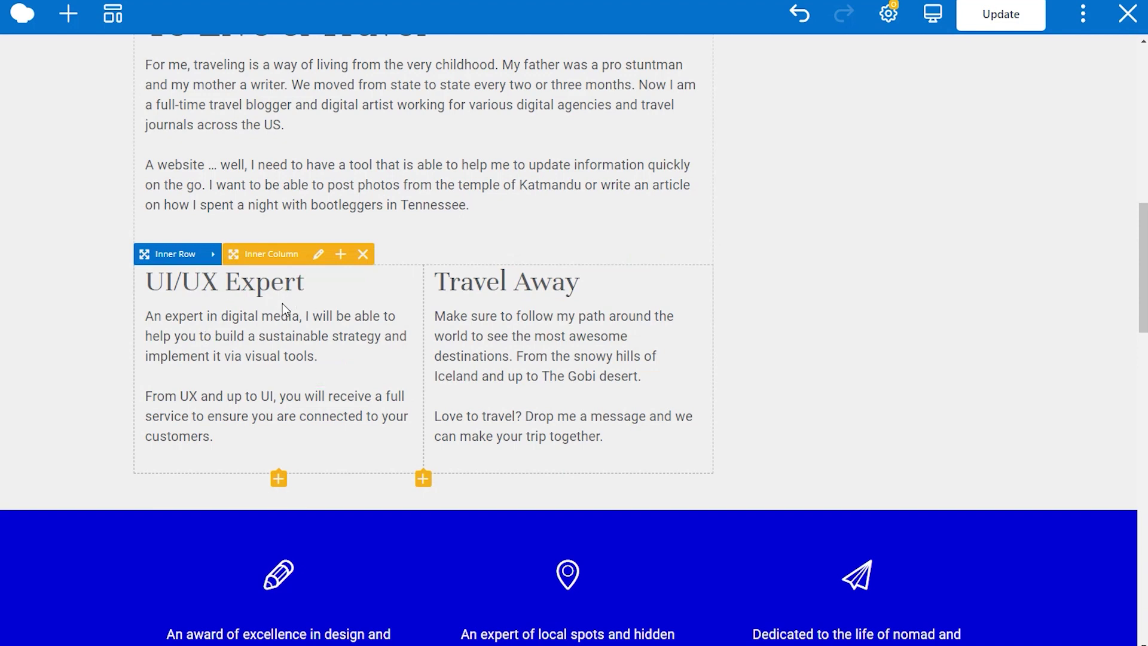
{"action": "left_click", "coordinate": [318, 254]}
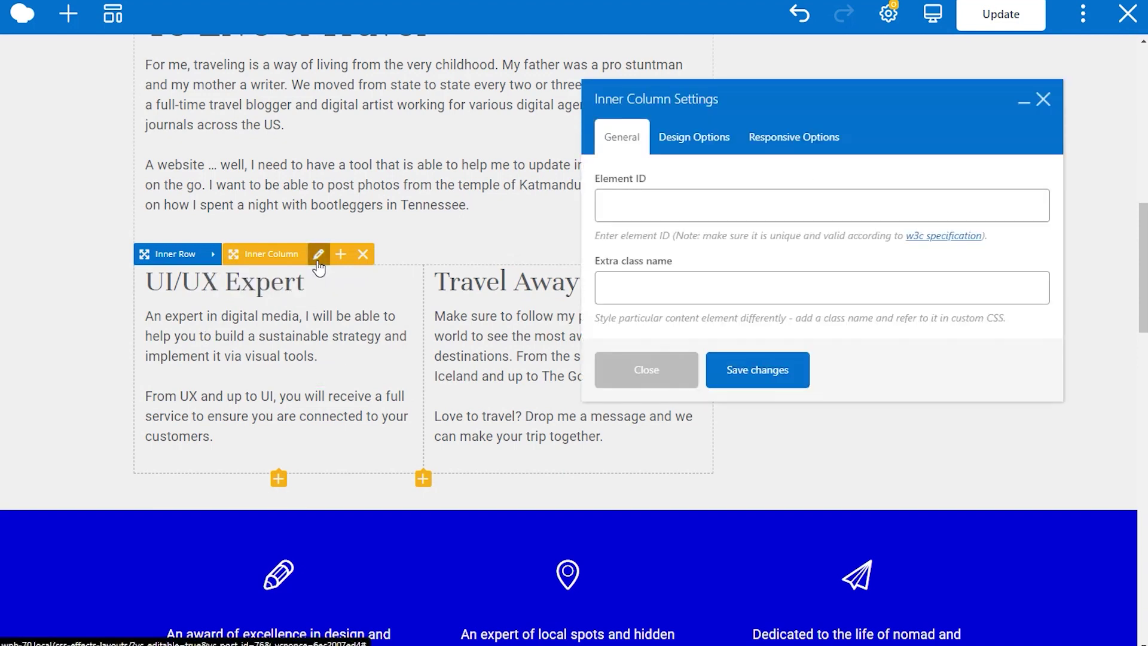
{"action": "left_click", "coordinate": [827, 286]}
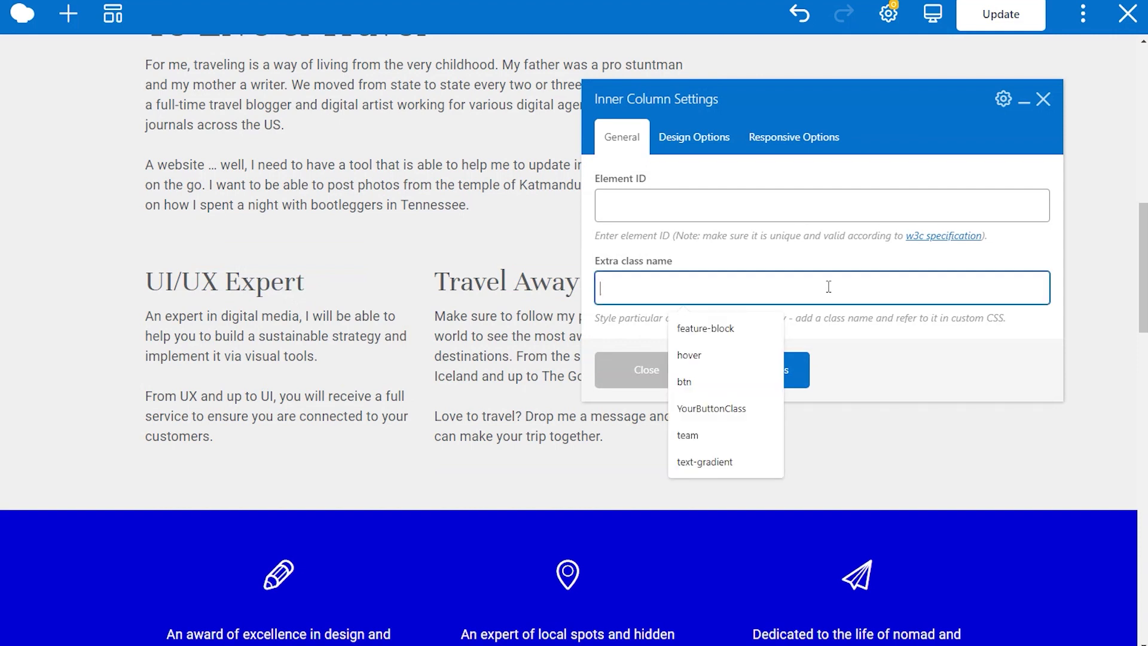
{"action": "type", "text": "feat"}
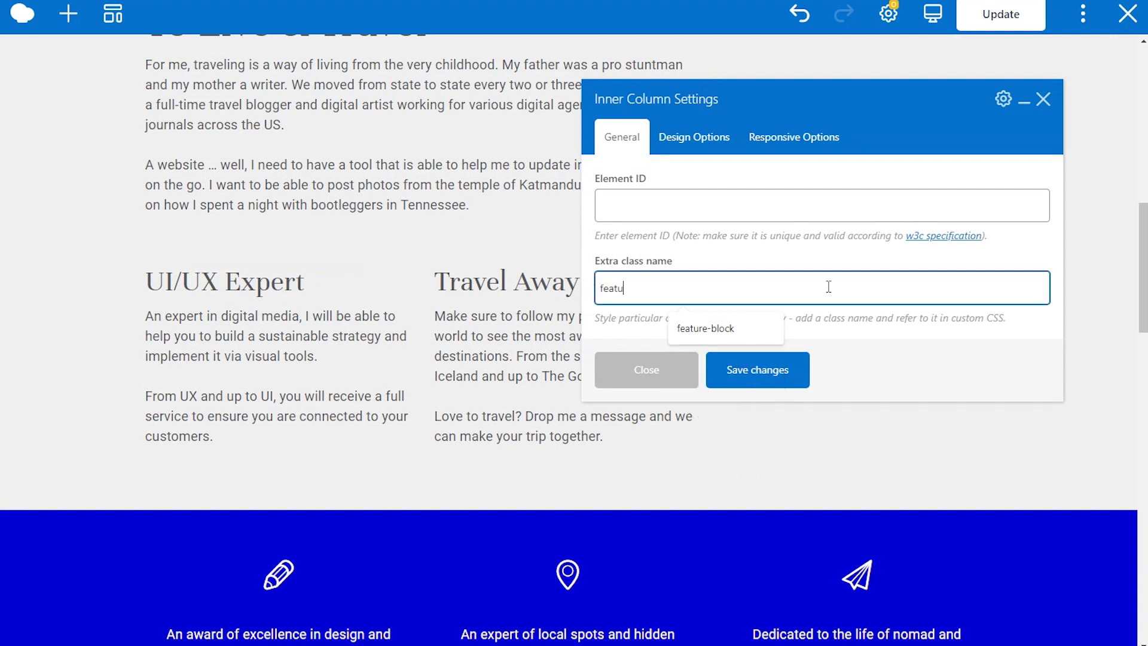
{"action": "type", "text": "u"}
{"action": "left_click", "coordinate": [758, 336]}
{"action": "left_click", "coordinate": [789, 384]}
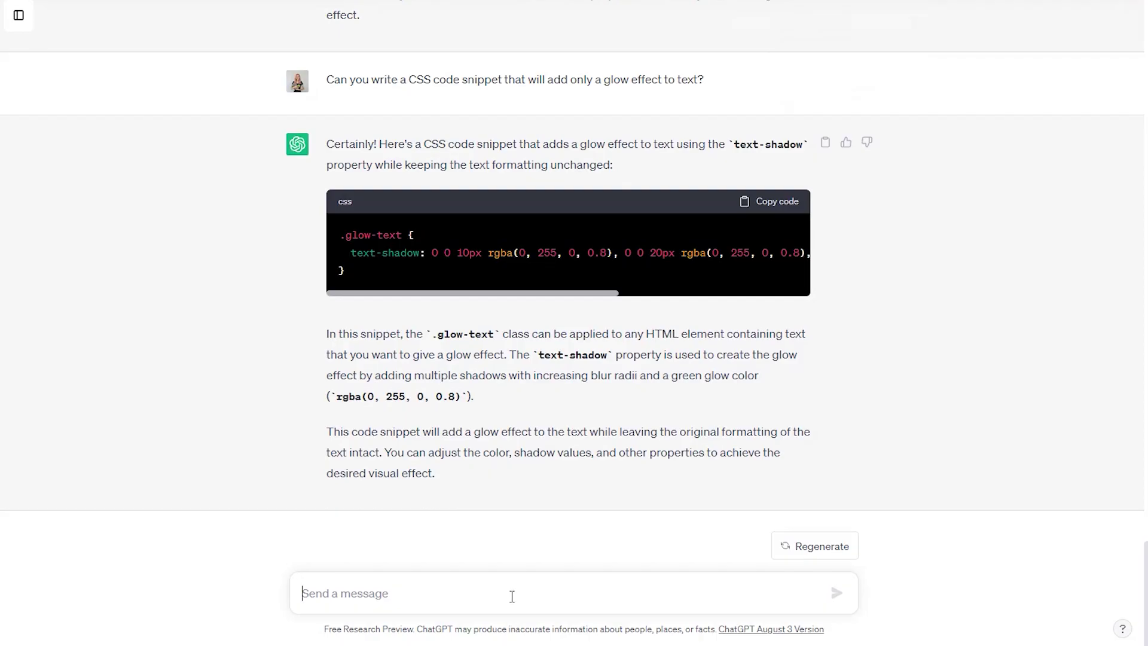
- Ask ChatGPT: 'Can you write me codeCSS code snippet for a box shadow effect?'
{"action": "type", "text": "Can you write me codeCSS "}
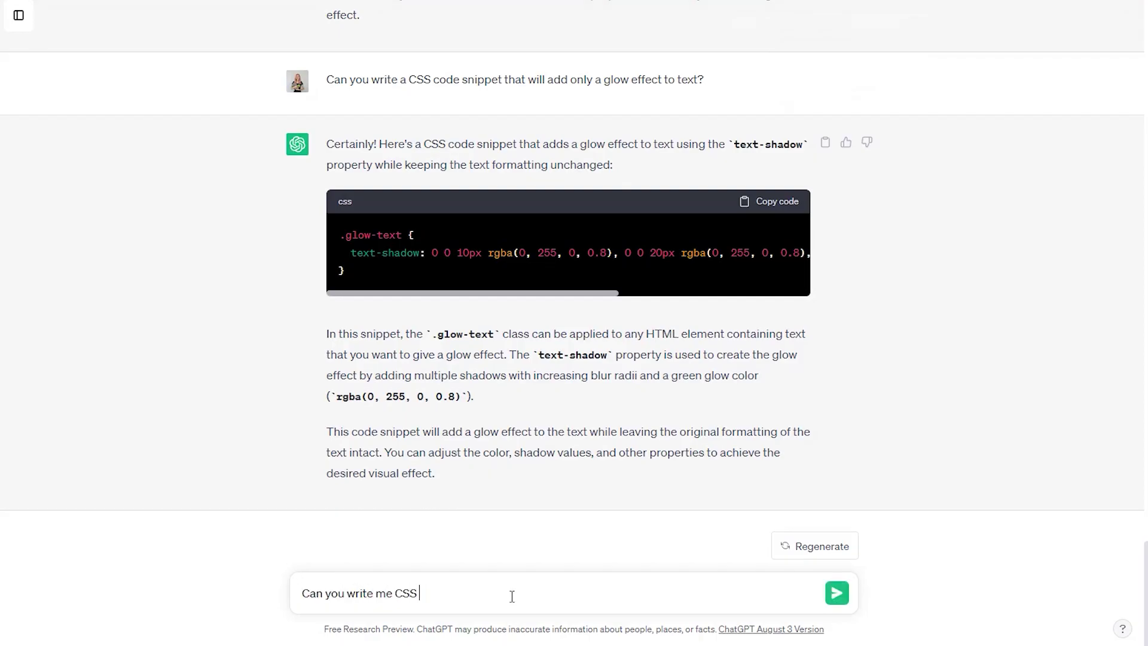
{"action": "type", "text": "code snippet for a box shadow effect?"}
{"action": "key", "text": "Return"}
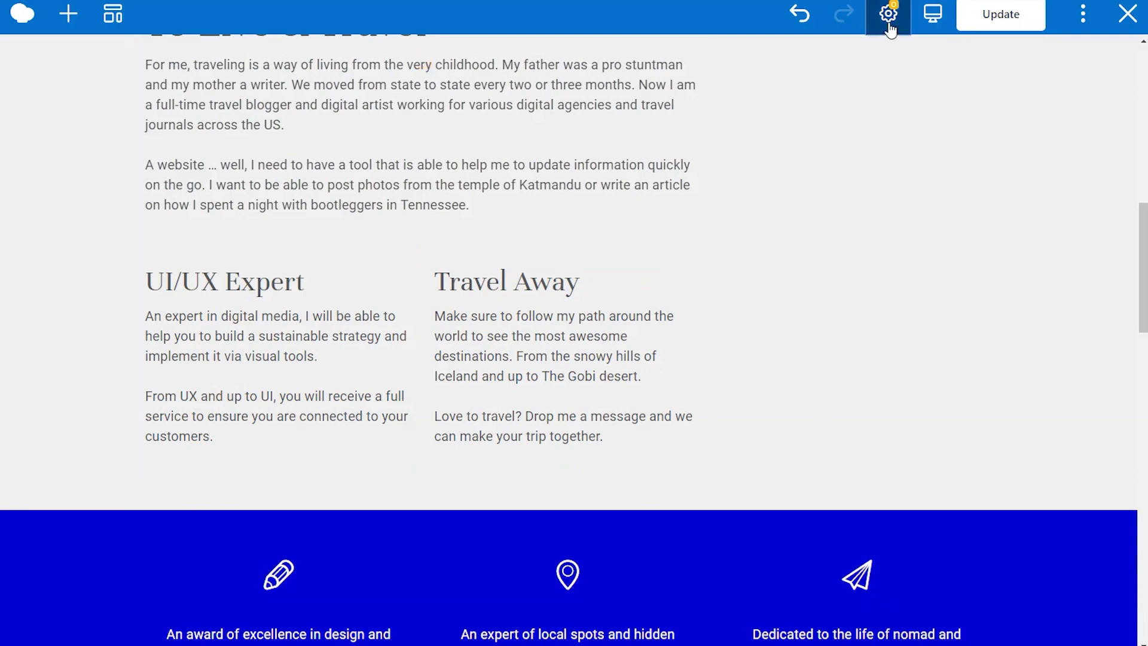
- Paste the box-shadow CSS below the glow rule and rename its selector to .feature-block
{"action": "left_click", "coordinate": [888, 13]}
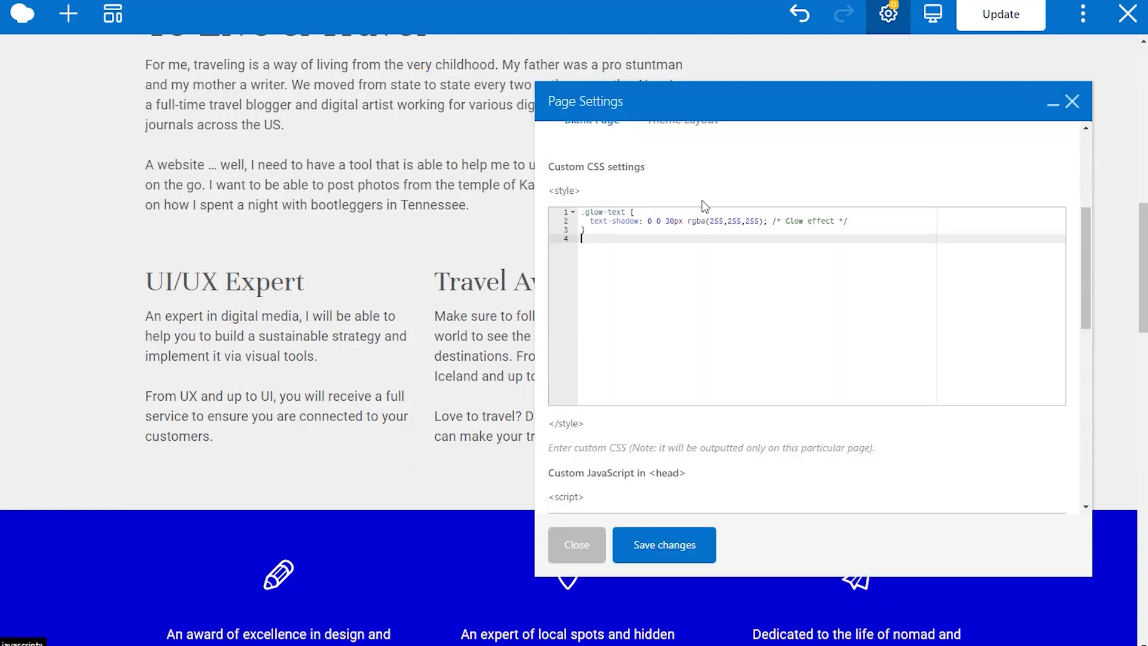
{"action": "key", "text": "Return"}
{"action": "key", "text": "Return"}
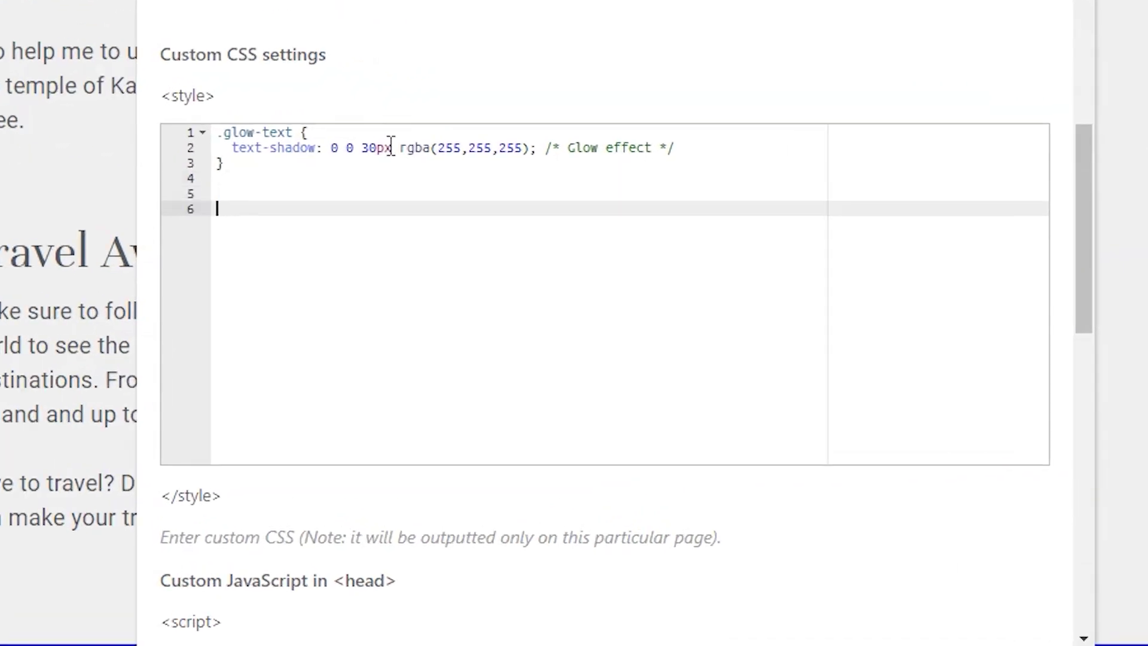
{"action": "type", "text": ".shadow-element {   width: 200px;   height: 200px;   background-color: #f0f0f0;   box-shadow: 0 4px 6px rgba(0, 0, 0, 0.1); }"}
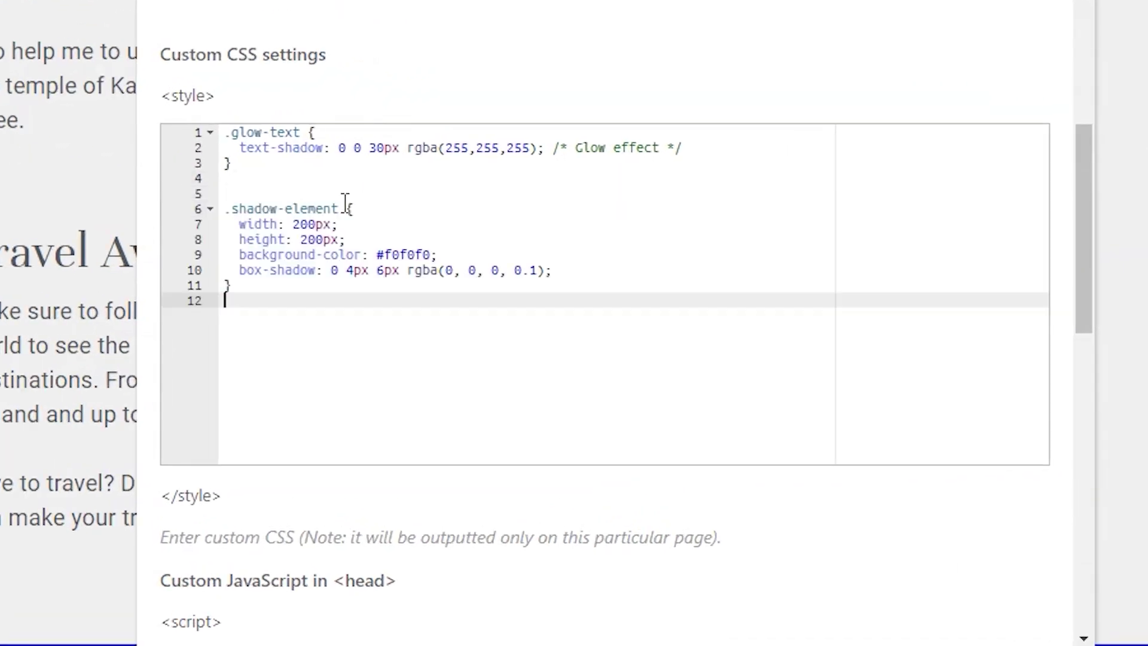
{"action": "left_click_drag", "start_coordinate": [339, 208], "coordinate": [235, 211]}
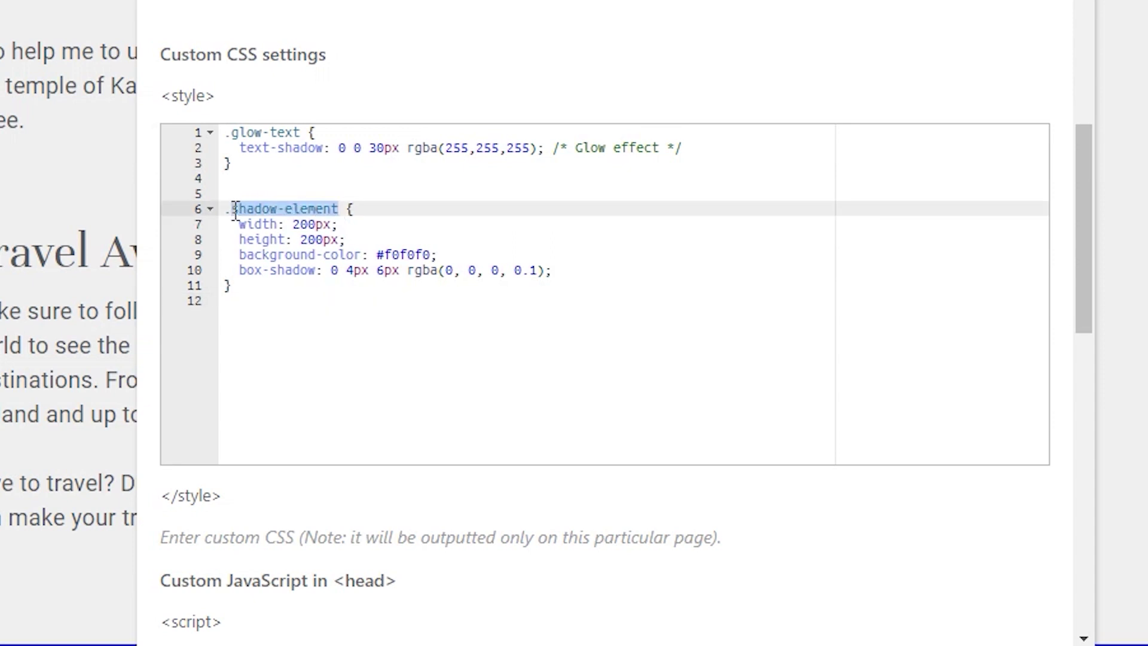
{"action": "type", "text": "feature"}
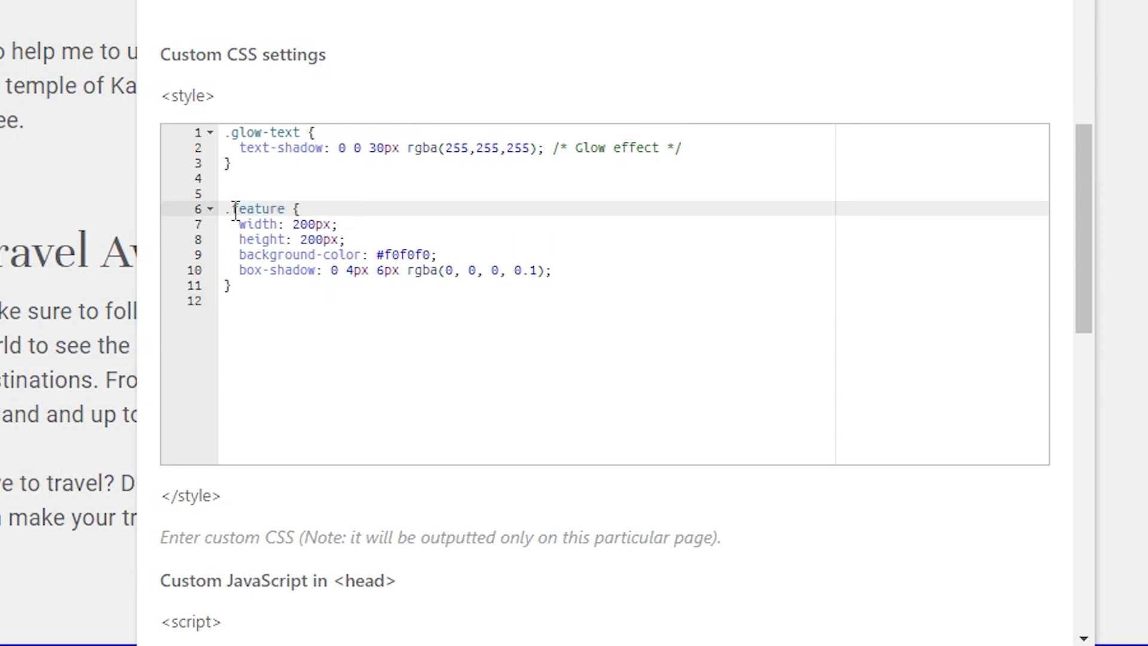
{"action": "type", "text": "-block"}
- Remove the width, height and background lines, save, and check the column's shadow
{"action": "left_click_drag", "start_coordinate": [469, 251], "coordinate": [231, 228]}
{"action": "key", "text": "BackSpace"}
{"action": "key", "text": "BackSpace"}
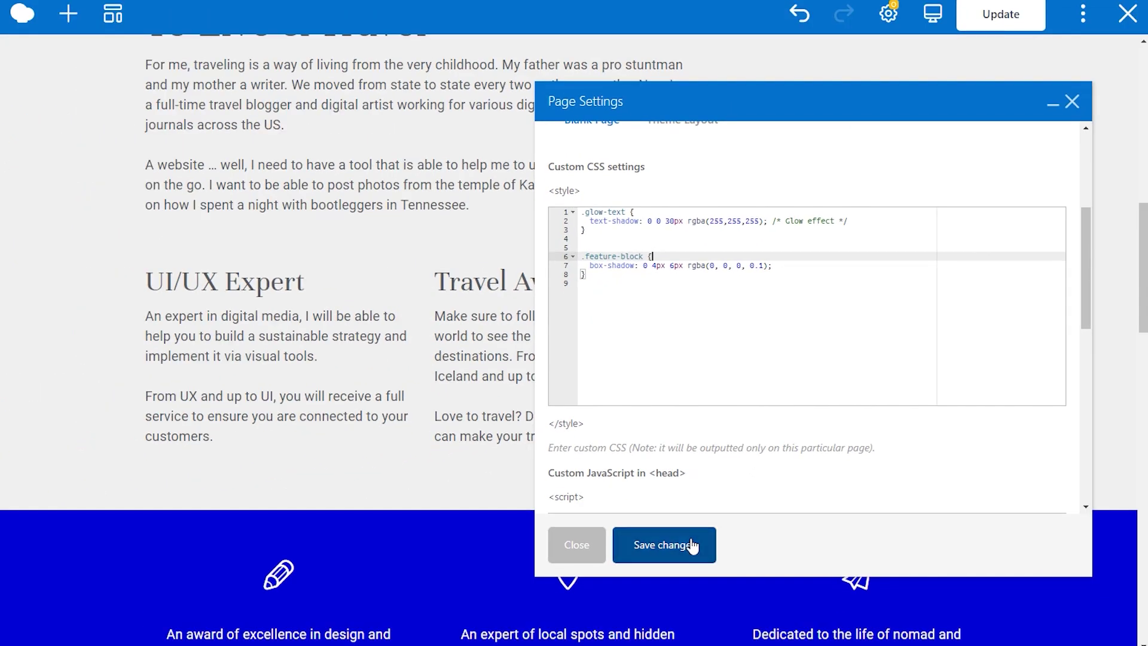
{"action": "left_click", "coordinate": [405, 645]}
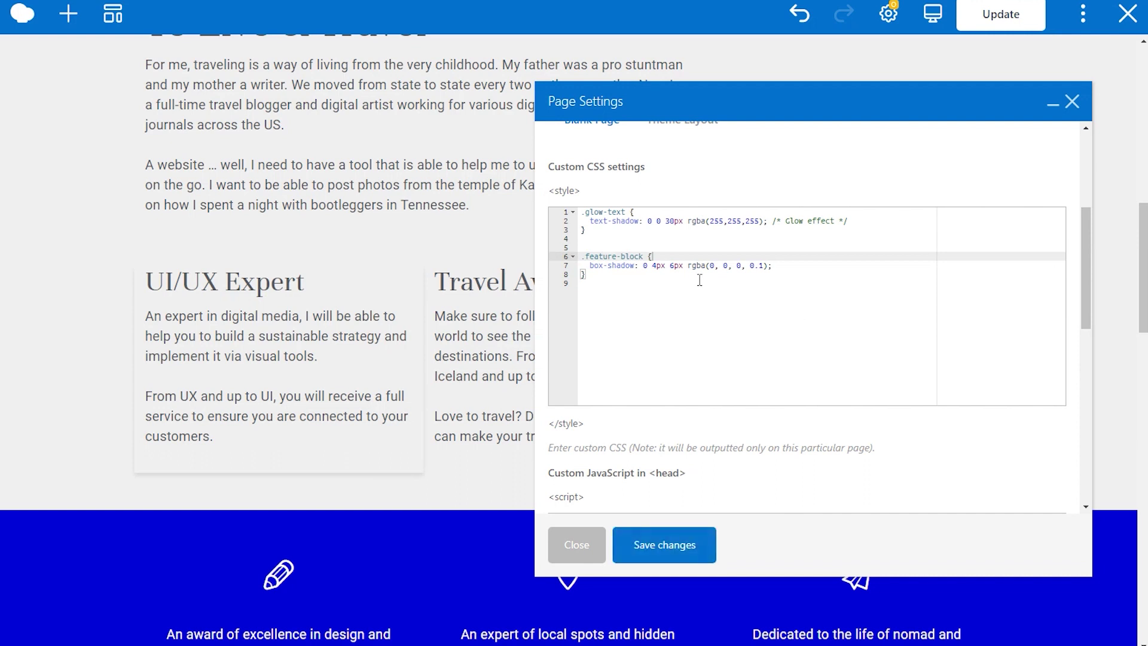
{"action": "left_click", "coordinate": [1071, 101]}
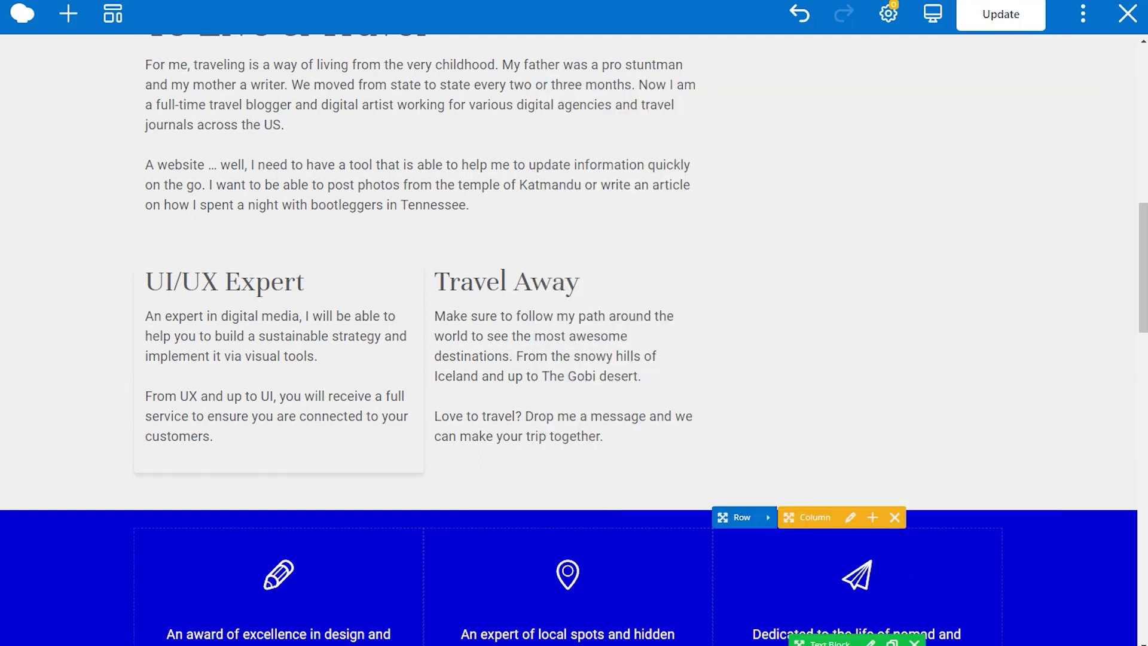
{"action": "scroll", "coordinate": [816, 251], "scroll_direction": "down", "scroll_amount": 1}
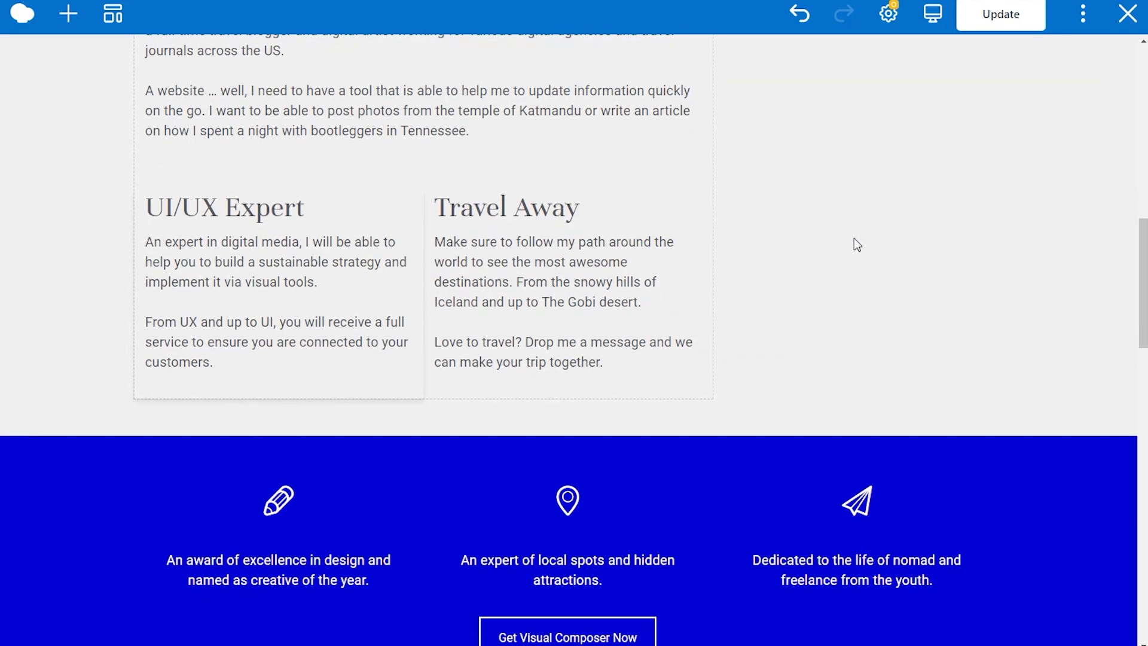
{"action": "scroll", "coordinate": [853, 238], "scroll_direction": "up", "scroll_amount": 4}
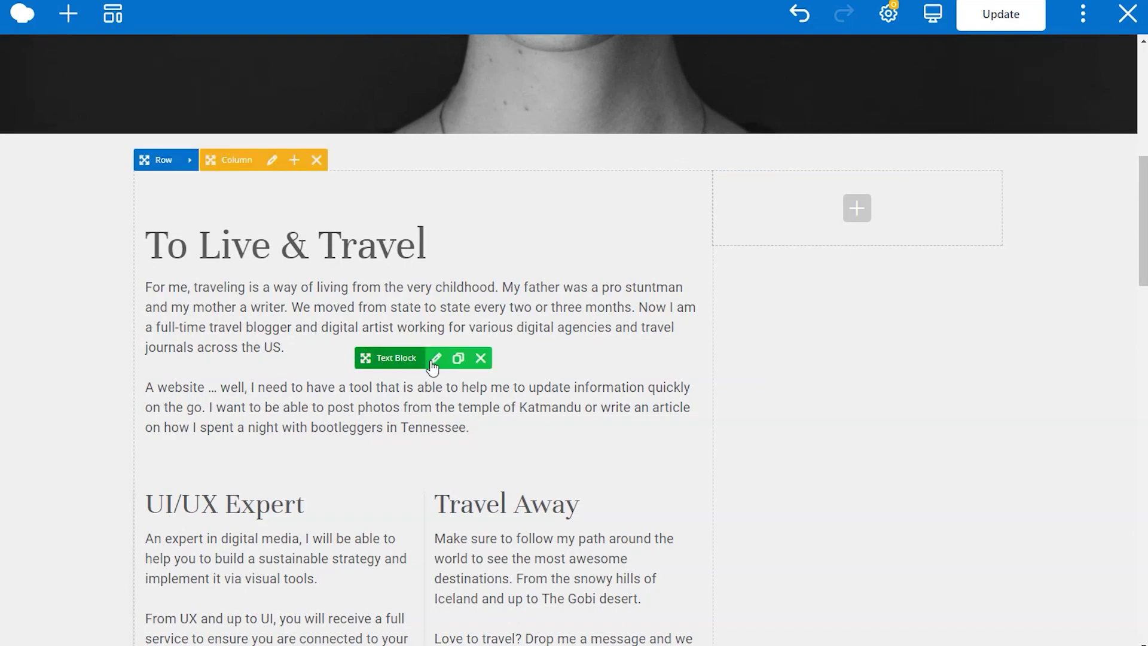
- Edit the To Live & Travel text block and select its first paragraph's HTML in Text view
{"action": "left_click", "coordinate": [435, 359]}
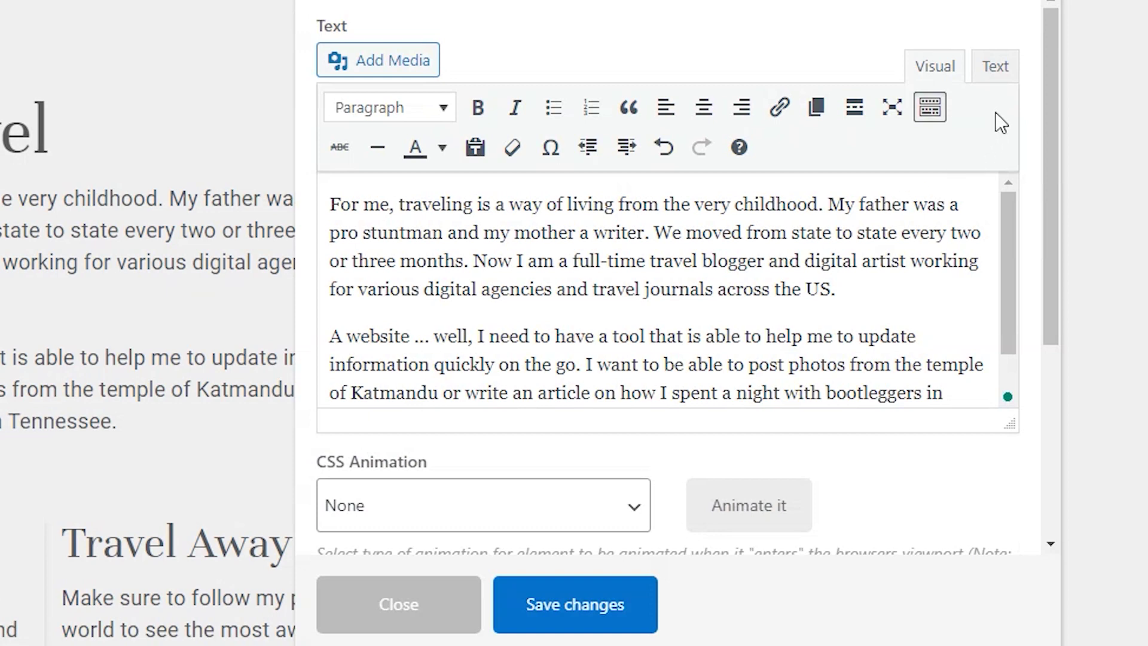
{"action": "left_click", "coordinate": [994, 66]}
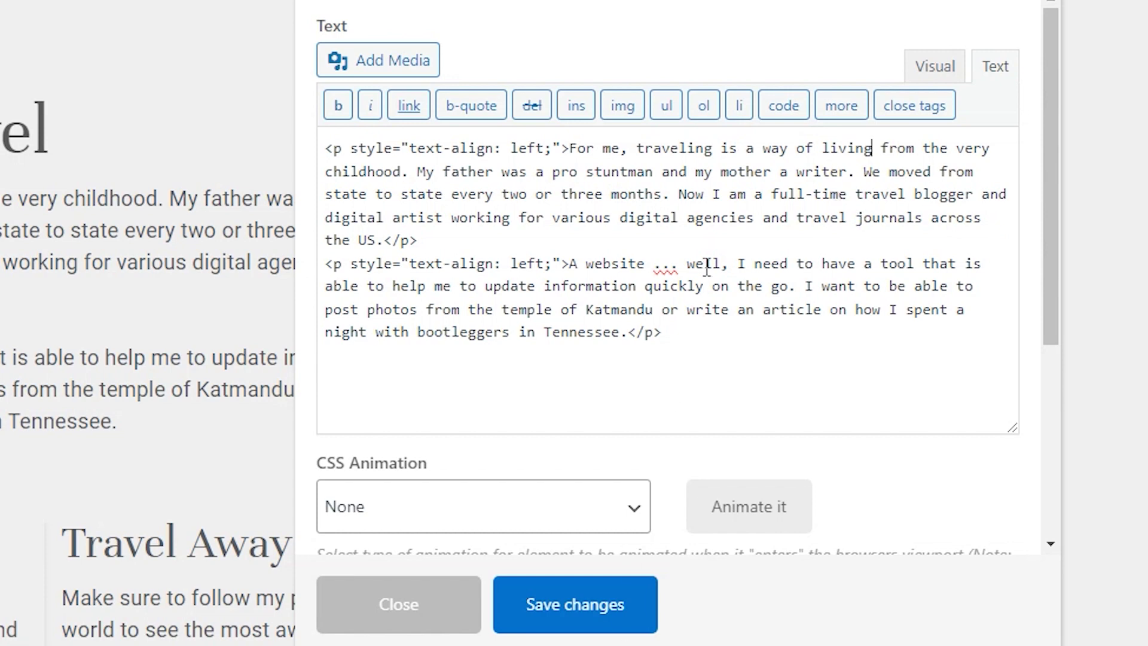
{"action": "left_click", "coordinate": [796, 149]}
{"action": "left_click_drag", "start_coordinate": [419, 240], "coordinate": [309, 141]}
{"action": "key", "text": "ctrl+c"}
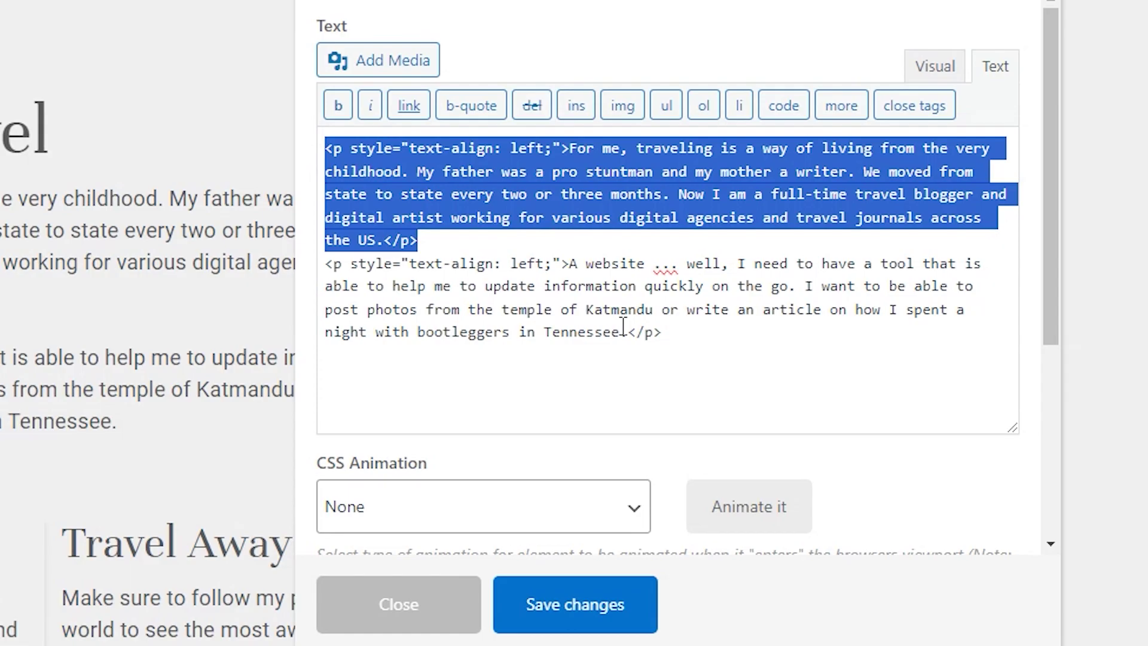
- Ask ChatGPT to wrap 'traveling is a way of living' in a traveling-text class within the pasted paragraph HTML
{"action": "type", "text": "an you add a class name \"\""}
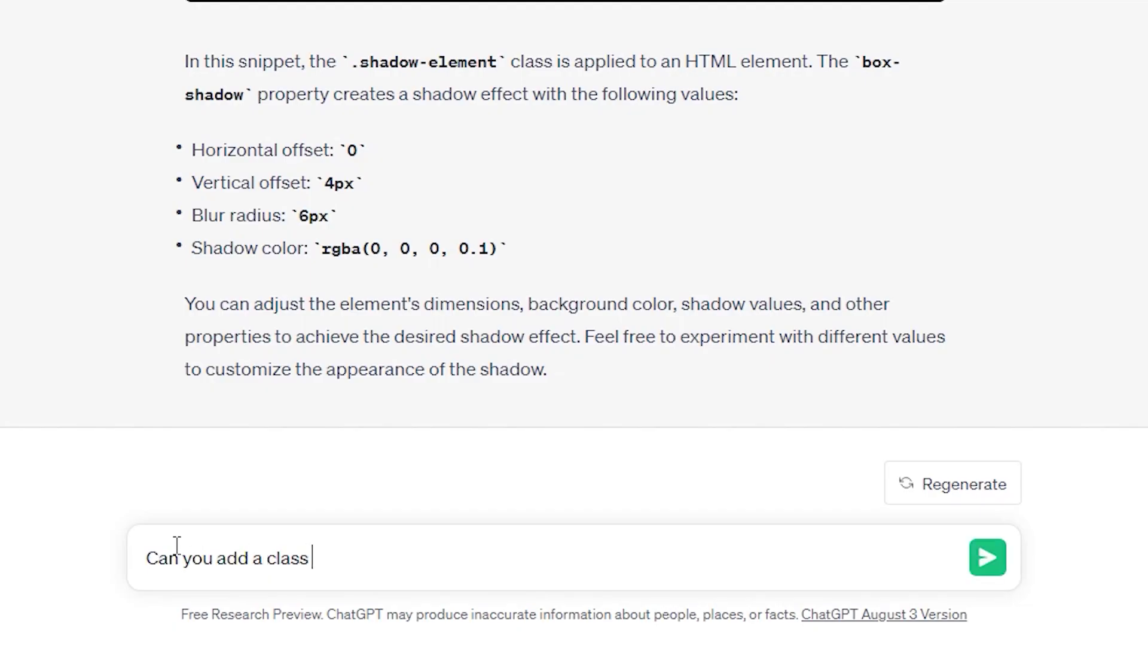
{"action": "key", "text": "Left"}
{"action": "type", "text": "traveling-text"}
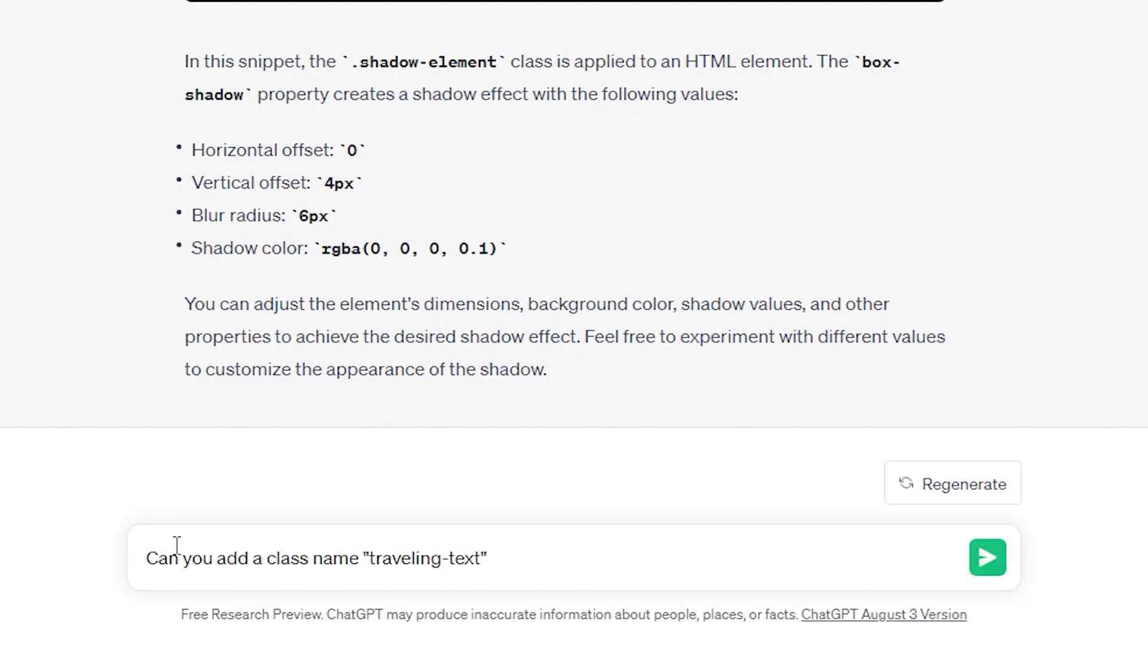
{"action": "type", "text": " to words \"traveling is a way of living\"\""}
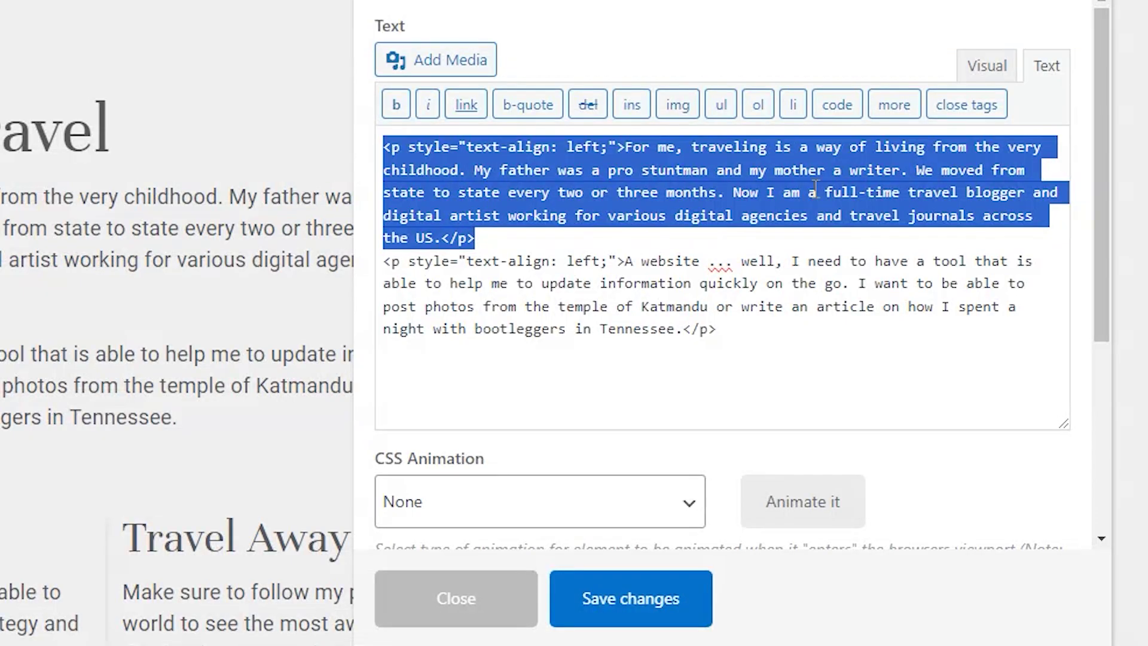
{"action": "left_click_drag", "start_coordinate": [692, 147], "coordinate": [925, 149]}
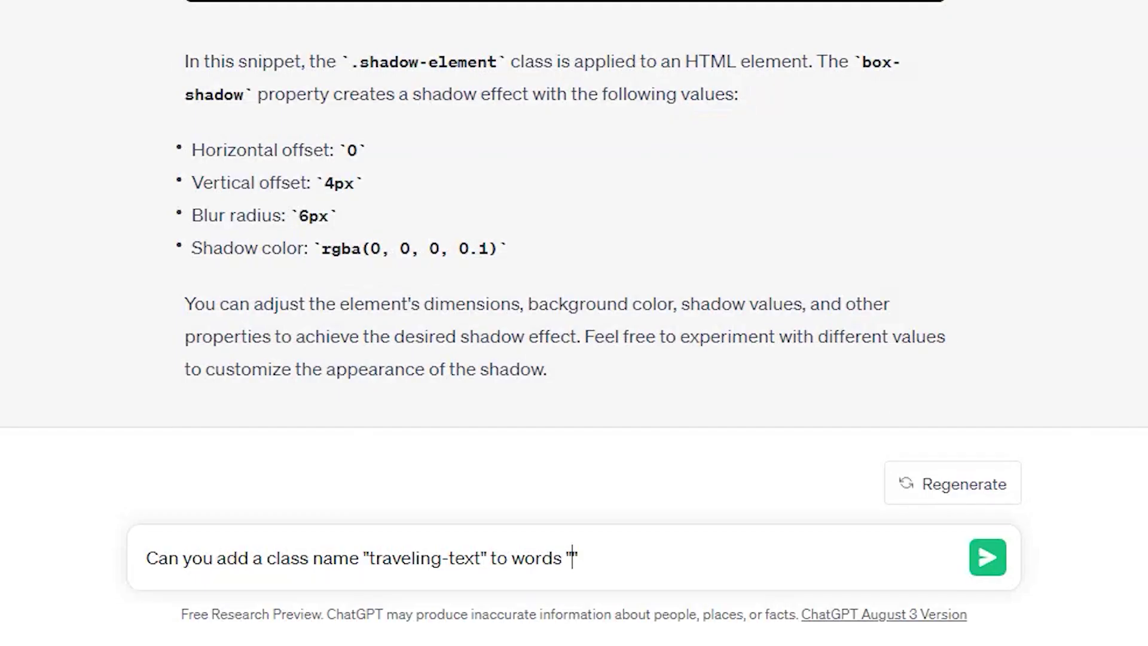
{"action": "type", "text": "traveling is a way of living"}
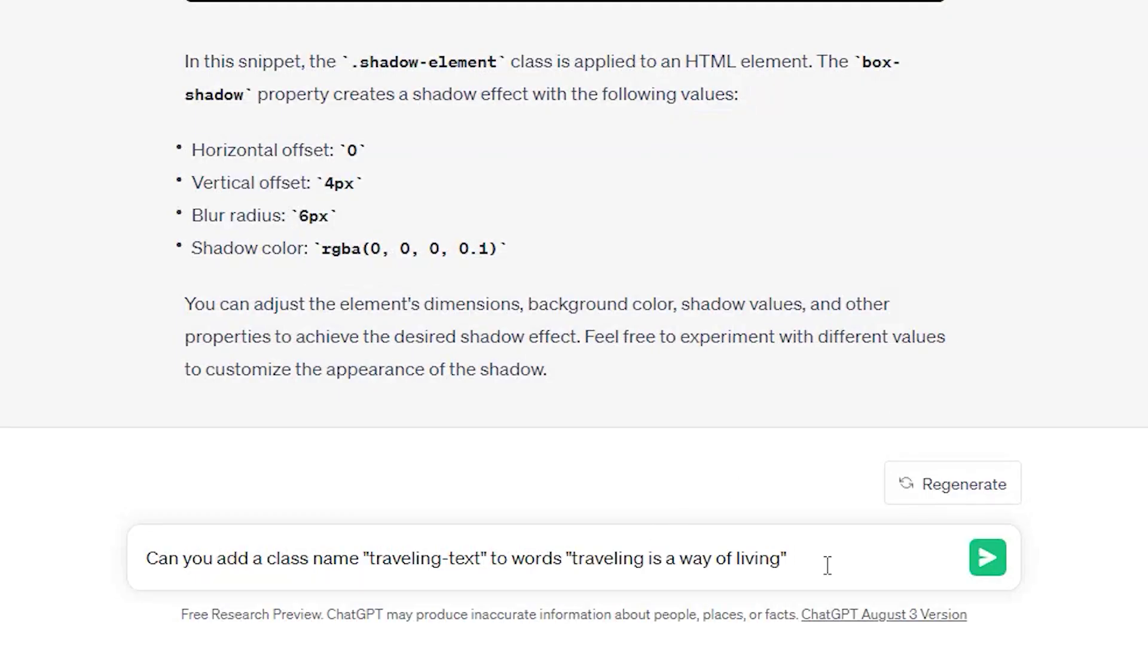
{"action": "type", "text": "in this code snippet"}
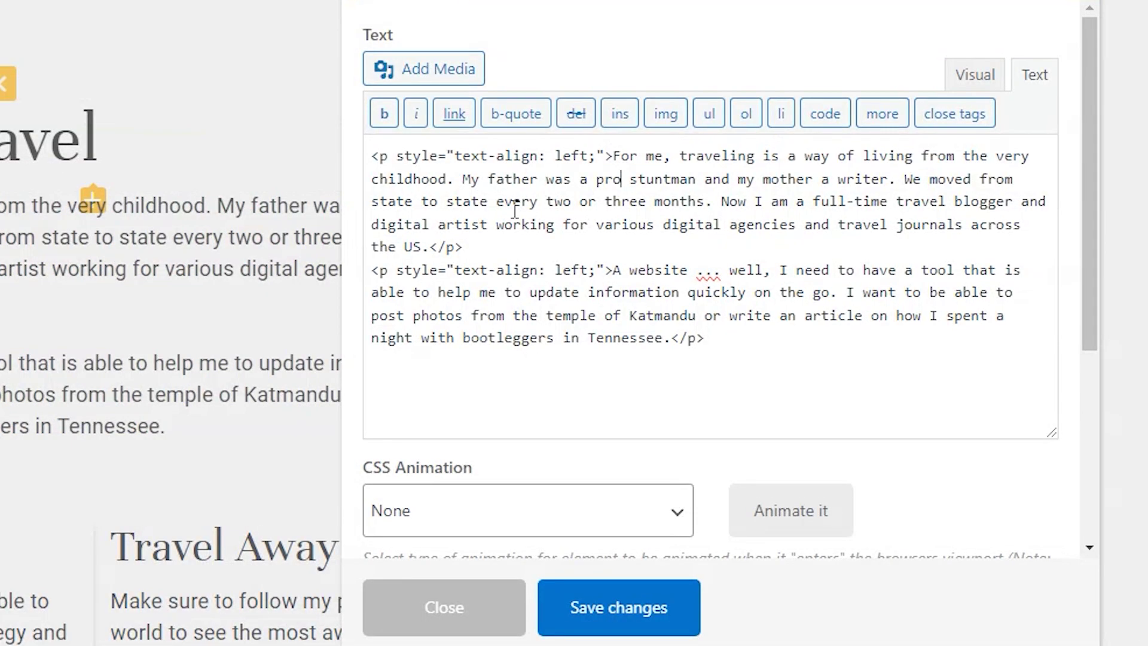
{"action": "left_click_drag", "start_coordinate": [624, 251], "coordinate": [369, 154]}
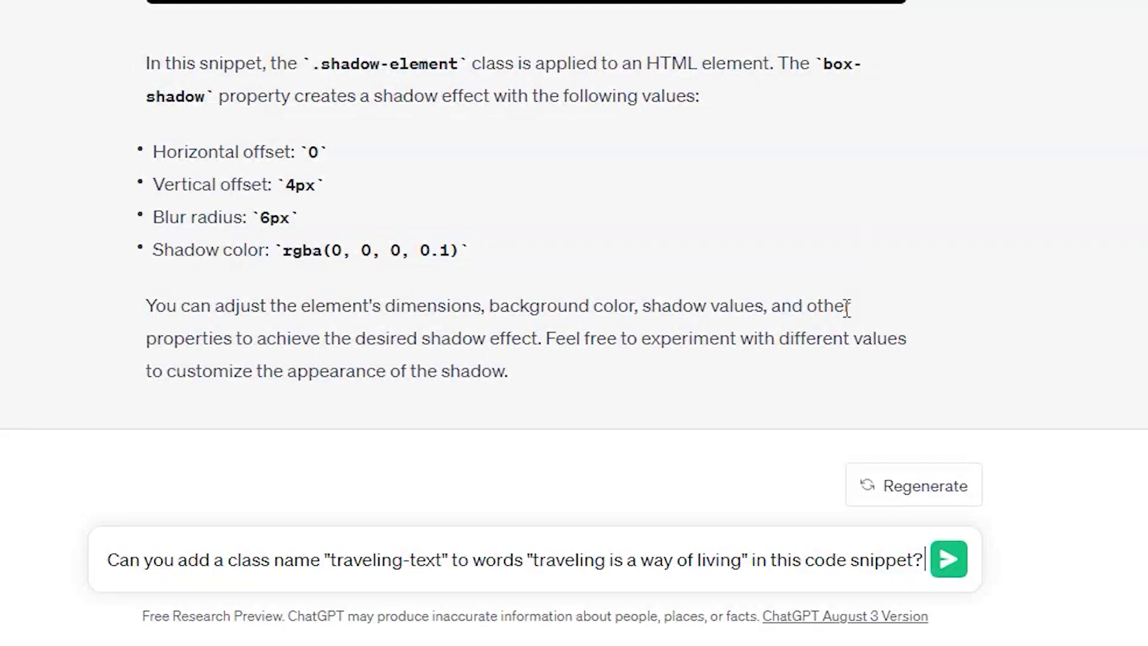
{"action": "key", "text": "ctrl+v"}
{"action": "key", "text": "Return"}
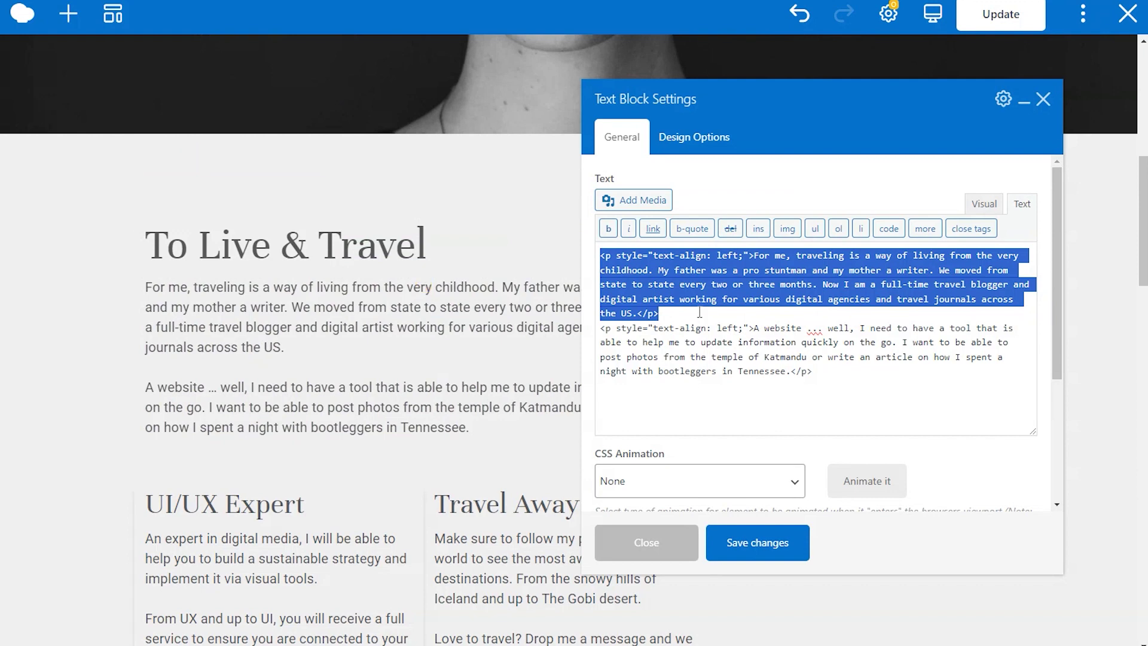
- Replace the first paragraph with the span-wrapped HTML and save the text block
{"action": "type", "text": "<p style=\"text-align: left;\">For me, <span class=\"traveling-text\">traveling is a way of living</span> from the very childhood. My father was a pro stuntman and my mother a writer. We moved from state to state every two or three months. Now I am a full-time travel blogger and digital artist working for various digital agencies and travel journals across the US.</p>"}
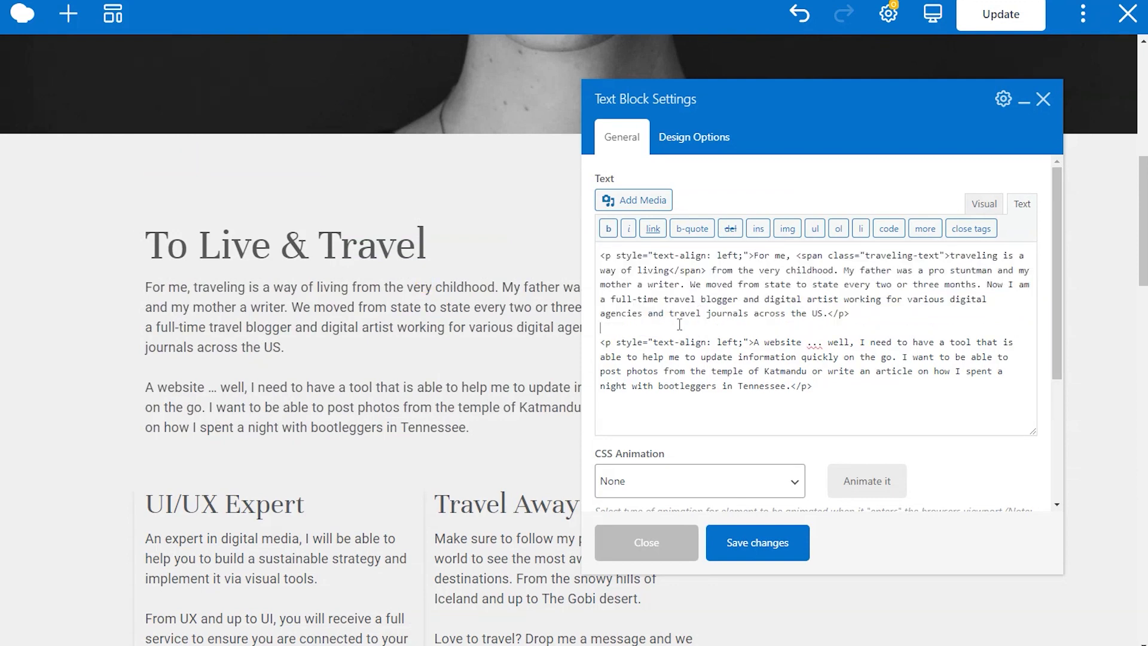
{"action": "key", "text": "BackSpace"}
{"action": "left_click", "coordinate": [771, 541]}
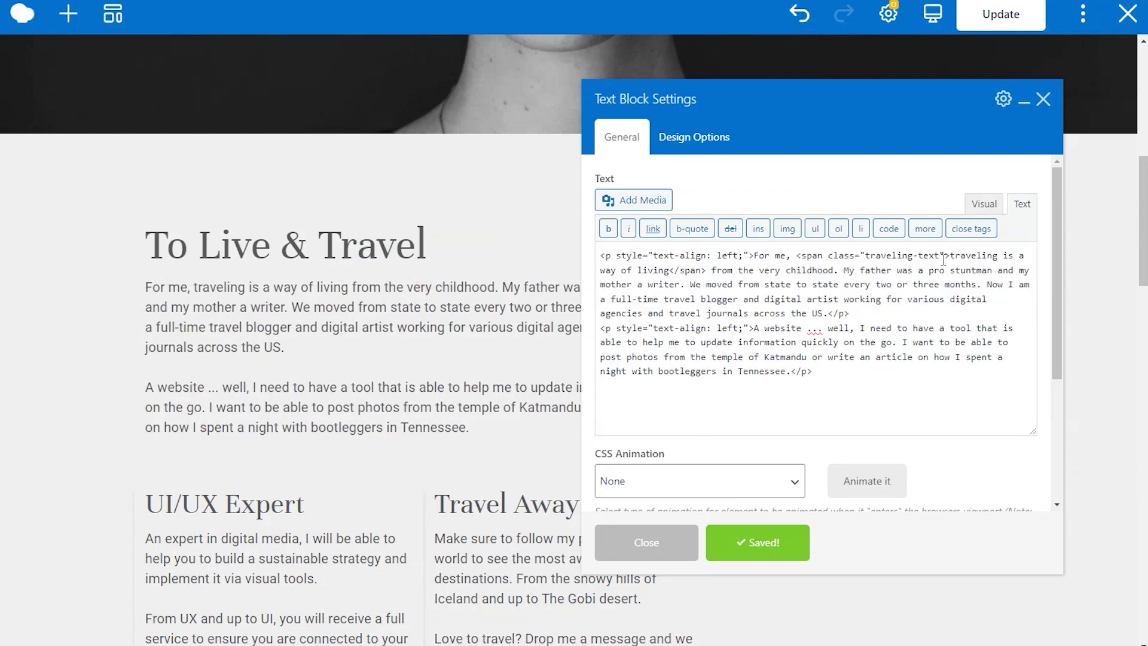
- Copy the traveling-text class name into Page Settings Custom CSS below the feature-block rule
{"action": "left_click_drag", "start_coordinate": [938, 255], "coordinate": [866, 255]}
{"action": "key", "text": "ctrl+c"}
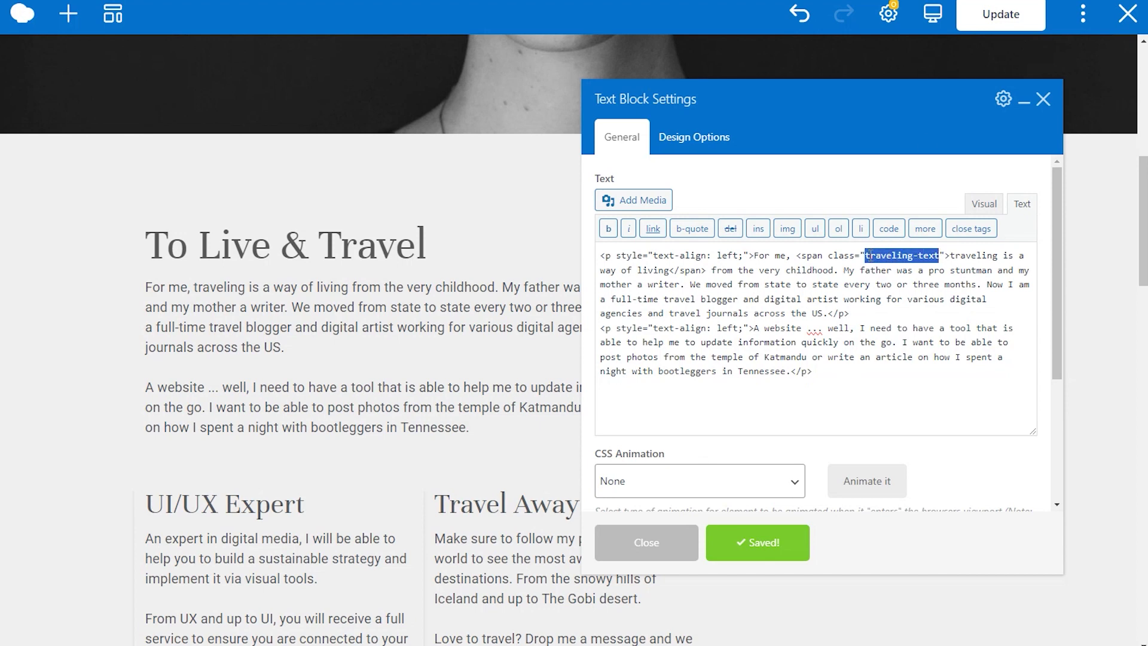
{"action": "left_click", "coordinate": [888, 13]}
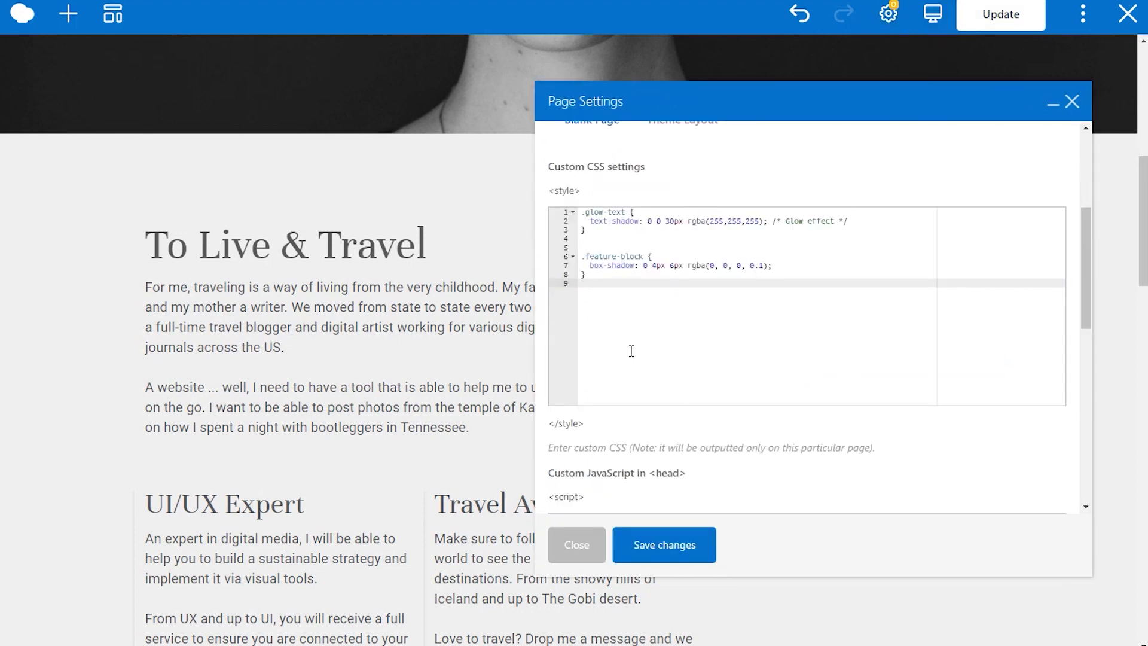
{"action": "left_click", "coordinate": [630, 351]}
{"action": "key", "text": "Return"}
{"action": "key", "text": "Return"}
{"action": "key", "text": "ctrl+v"}
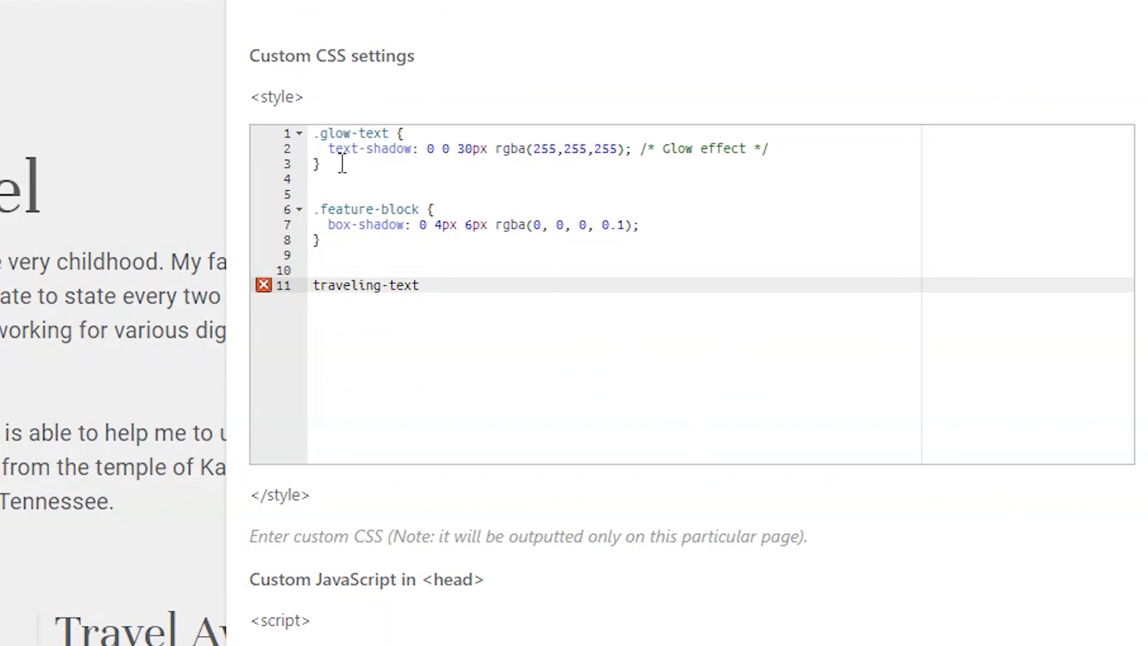
- Duplicate the .glow-text rule as a .traveling-text rule and save the page CSS
{"action": "left_click_drag", "start_coordinate": [342, 164], "coordinate": [307, 129]}
{"action": "key", "text": "ctrl+c"}
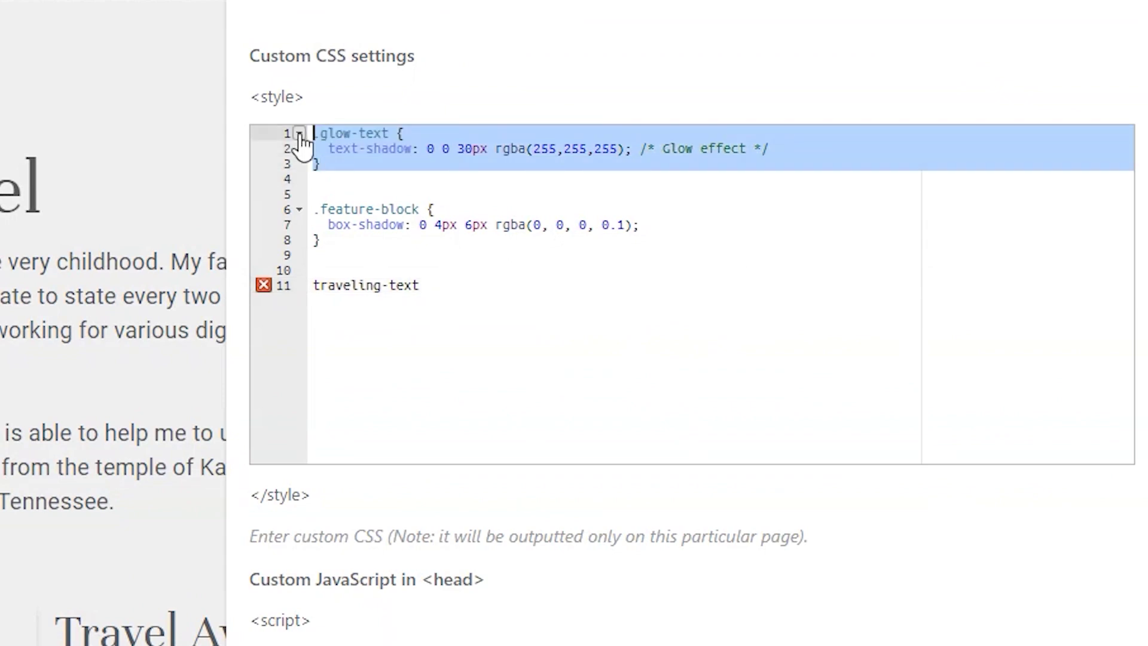
{"action": "left_click", "coordinate": [495, 291]}
{"action": "key", "text": "Return"}
{"action": "key", "text": "ctrl+v"}
{"action": "key", "text": "Return"}
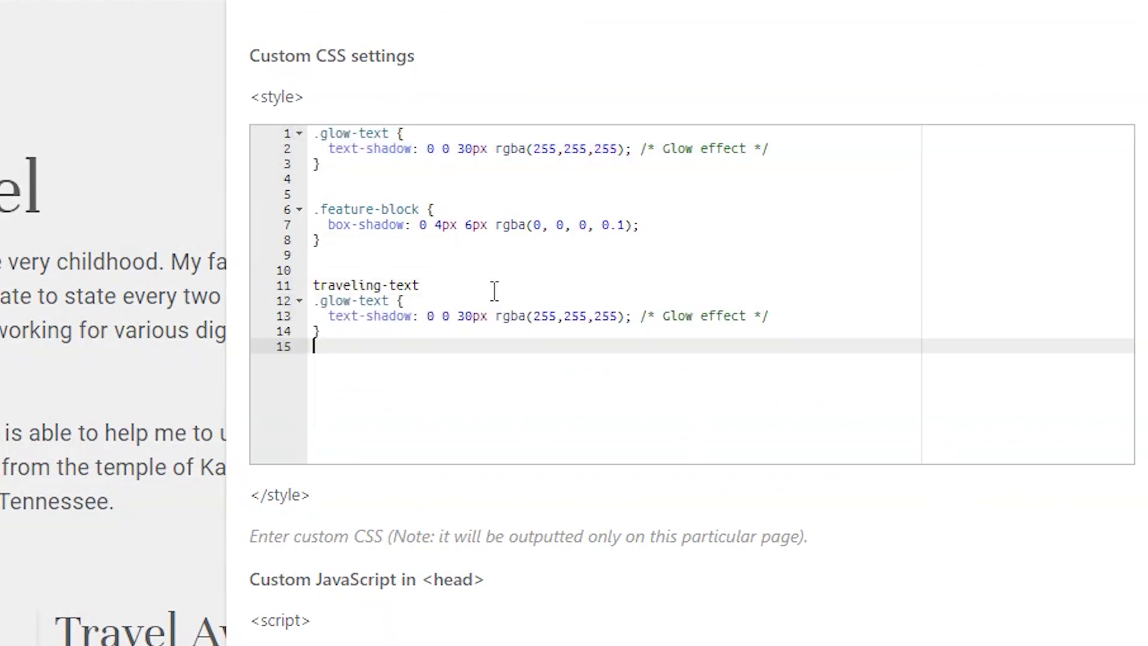
{"action": "left_click_drag", "start_coordinate": [423, 285], "coordinate": [314, 286]}
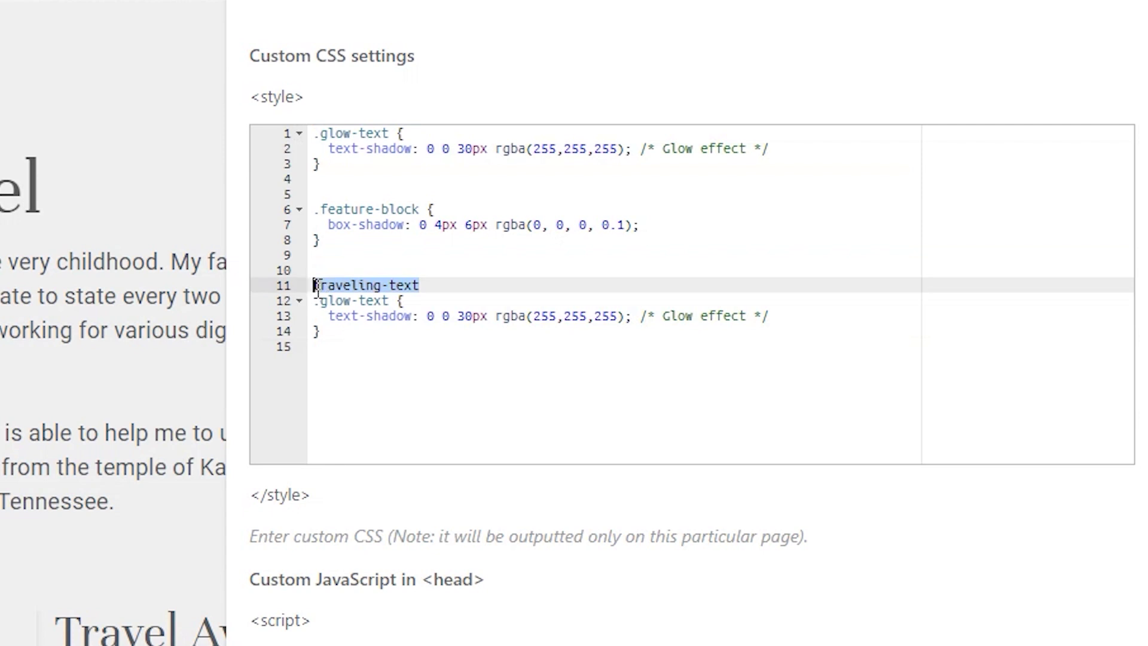
{"action": "key", "text": "BackSpace"}
{"action": "key", "text": "BackSpace"}
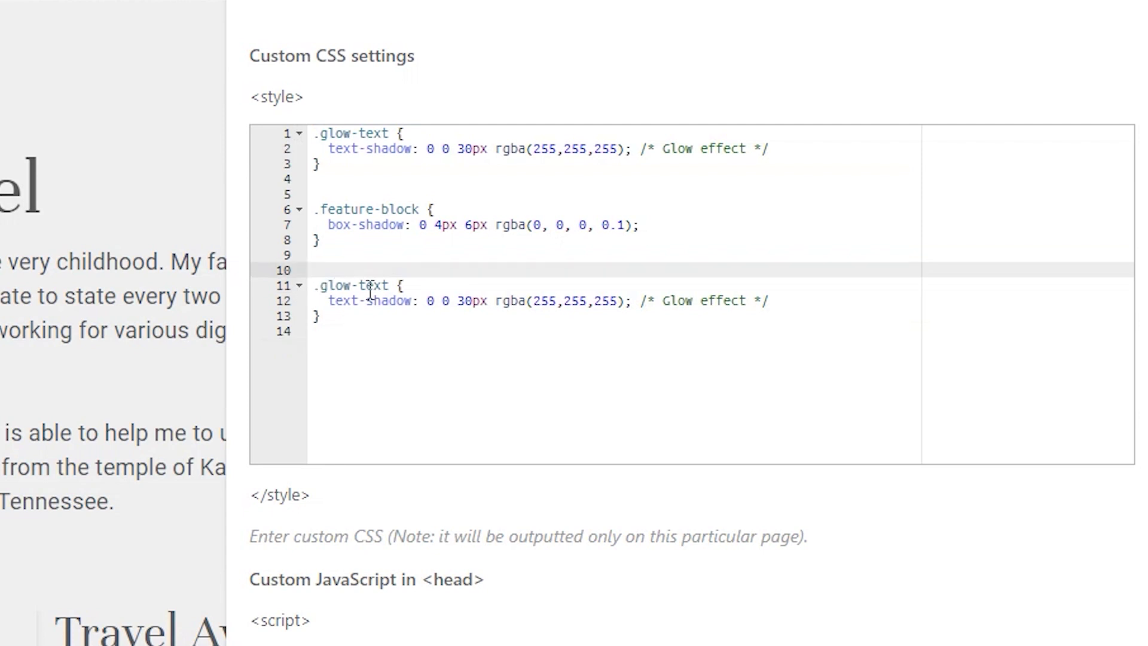
{"action": "left_click_drag", "start_coordinate": [389, 287], "coordinate": [320, 286]}
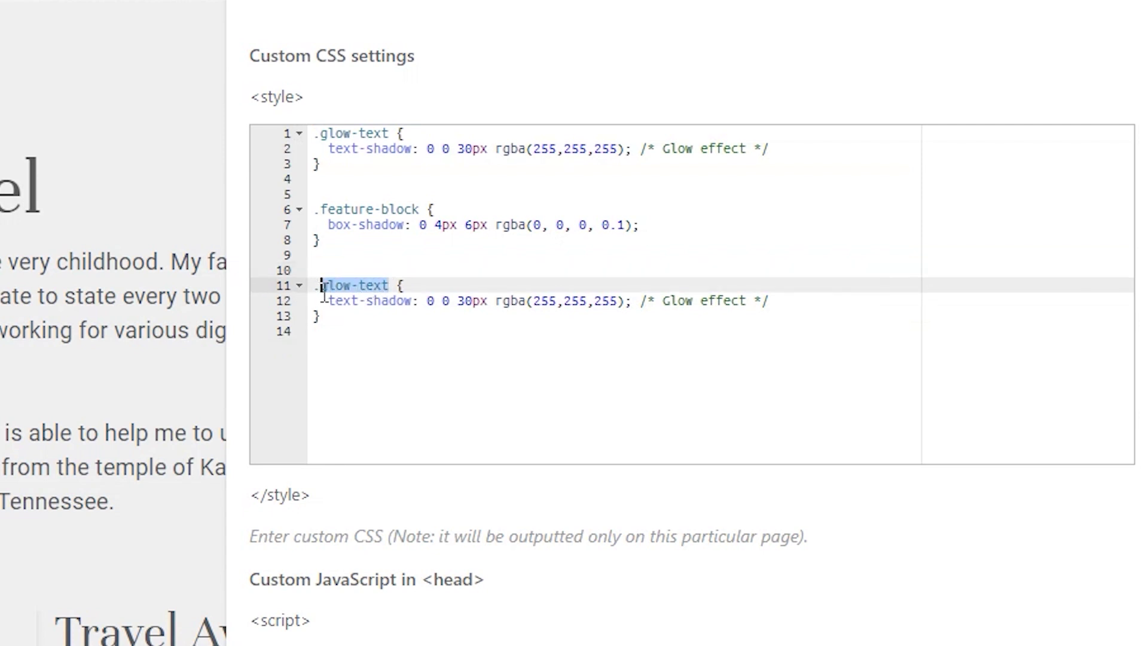
{"action": "type", "text": "traveling-text"}
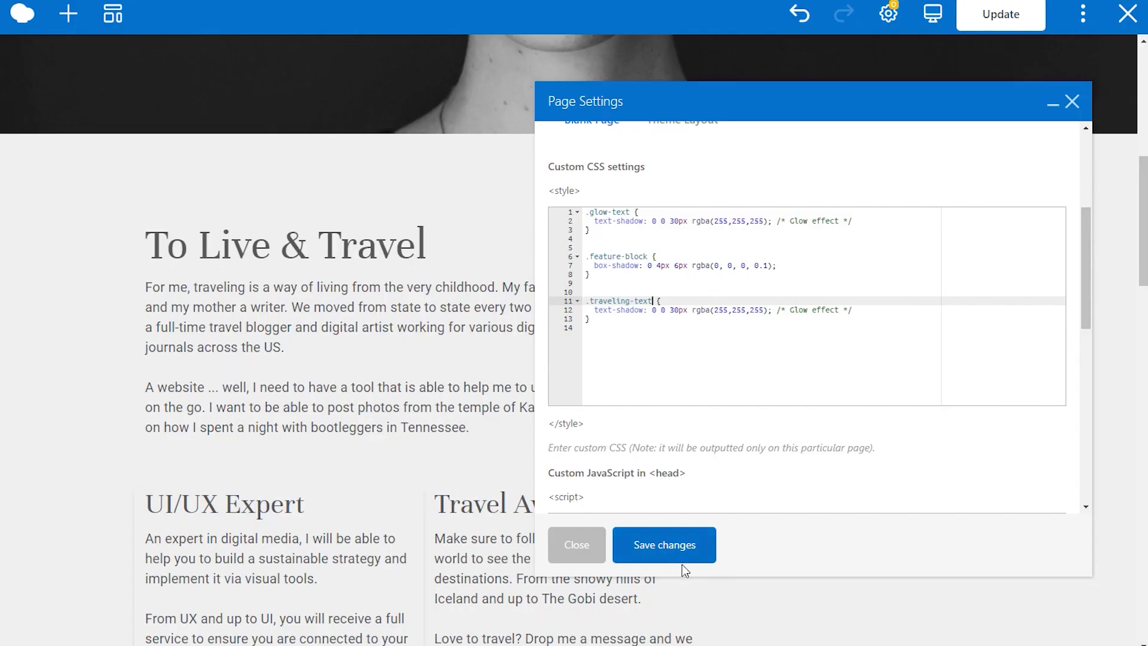
{"action": "left_click", "coordinate": [681, 549]}
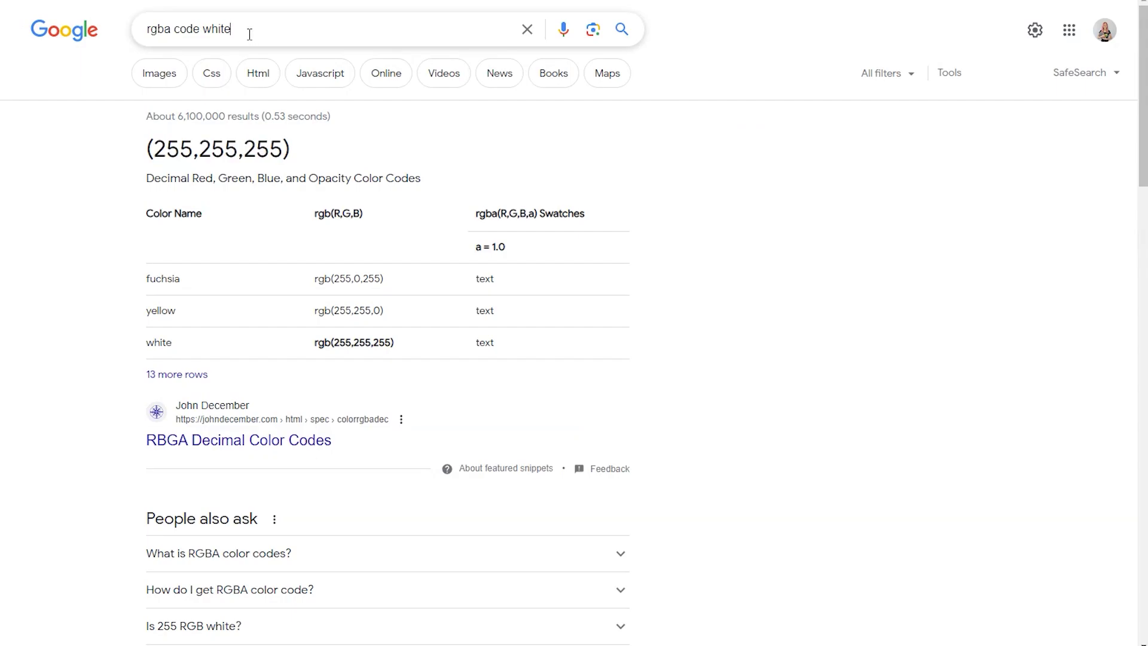
- Look up the rgba code for blue and change the traveling-text glow to 0,0,255, then save
{"action": "double_click", "coordinate": [216, 29]}
{"action": "type", "text": "blue"}
{"action": "key", "text": "Return"}
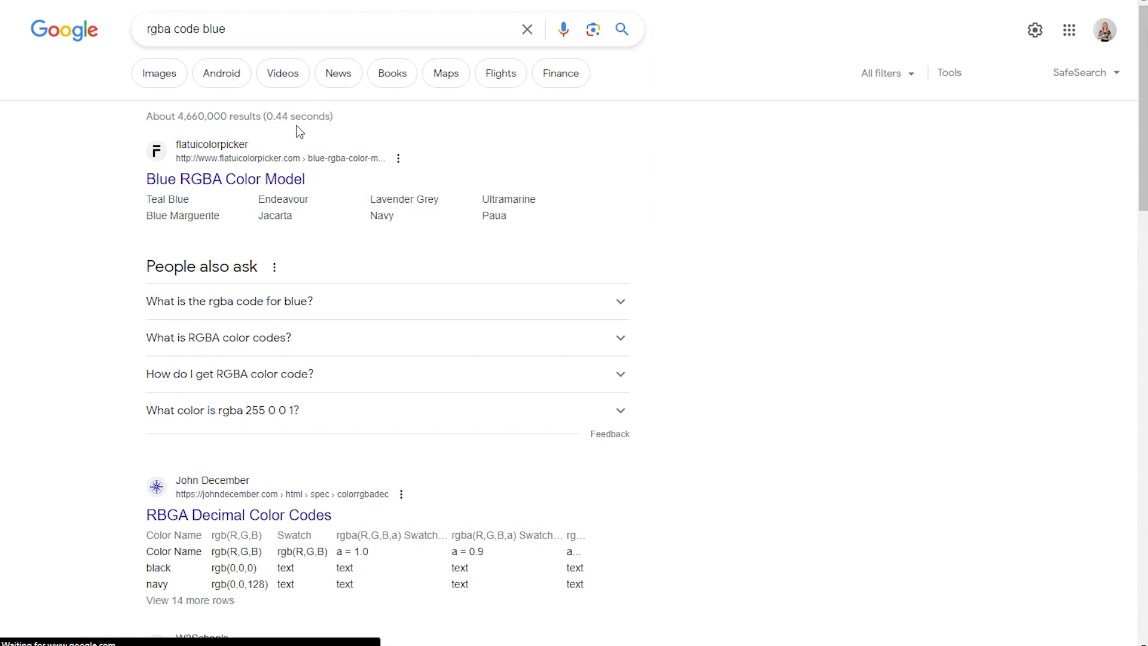
{"action": "left_click", "coordinate": [285, 305]}
{"action": "left_click_drag", "start_coordinate": [370, 488], "coordinate": [336, 489]}
{"action": "key", "text": "ctrl+c"}
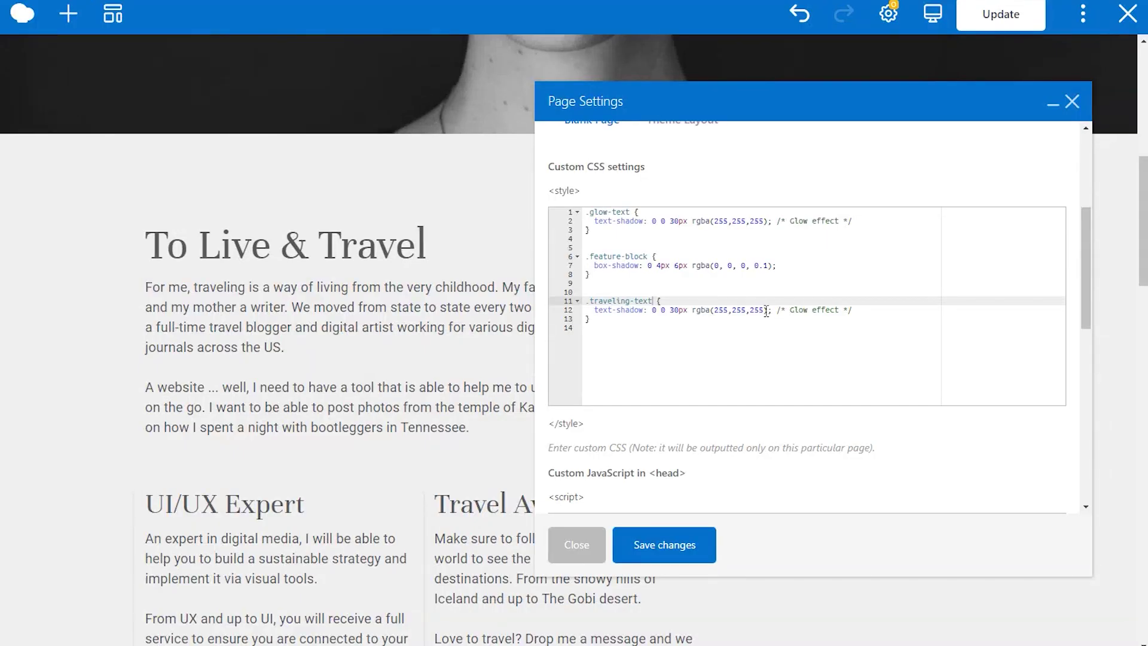
{"action": "left_click_drag", "start_coordinate": [763, 310], "coordinate": [712, 309]}
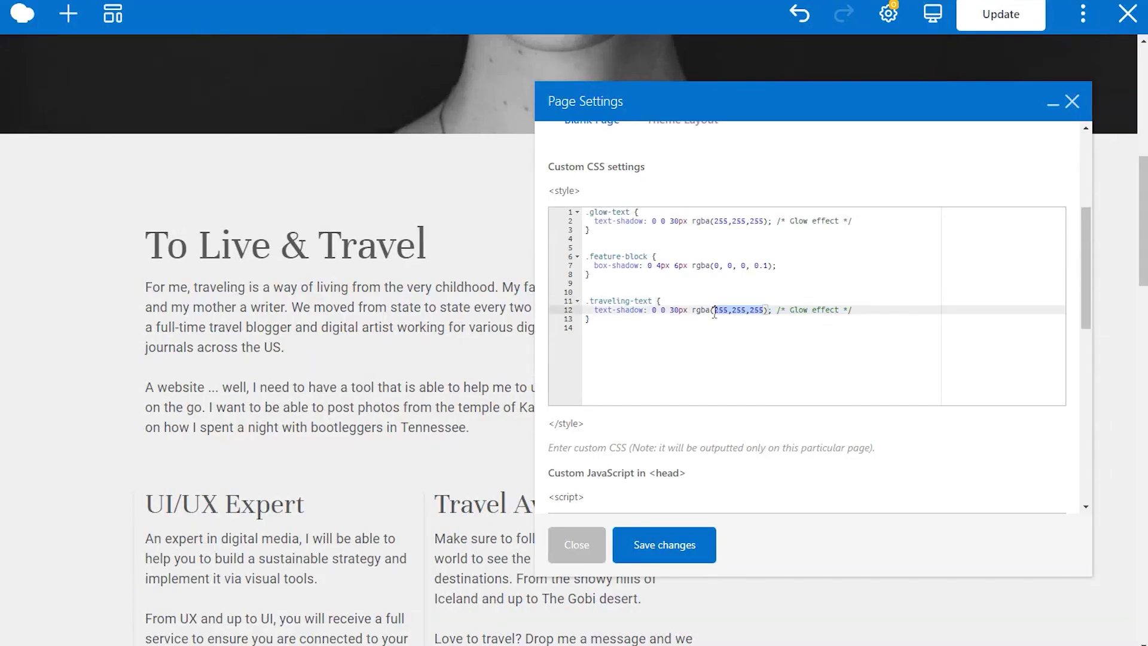
{"action": "key", "text": "ctrl+v"}
{"action": "left_click", "coordinate": [682, 546]}
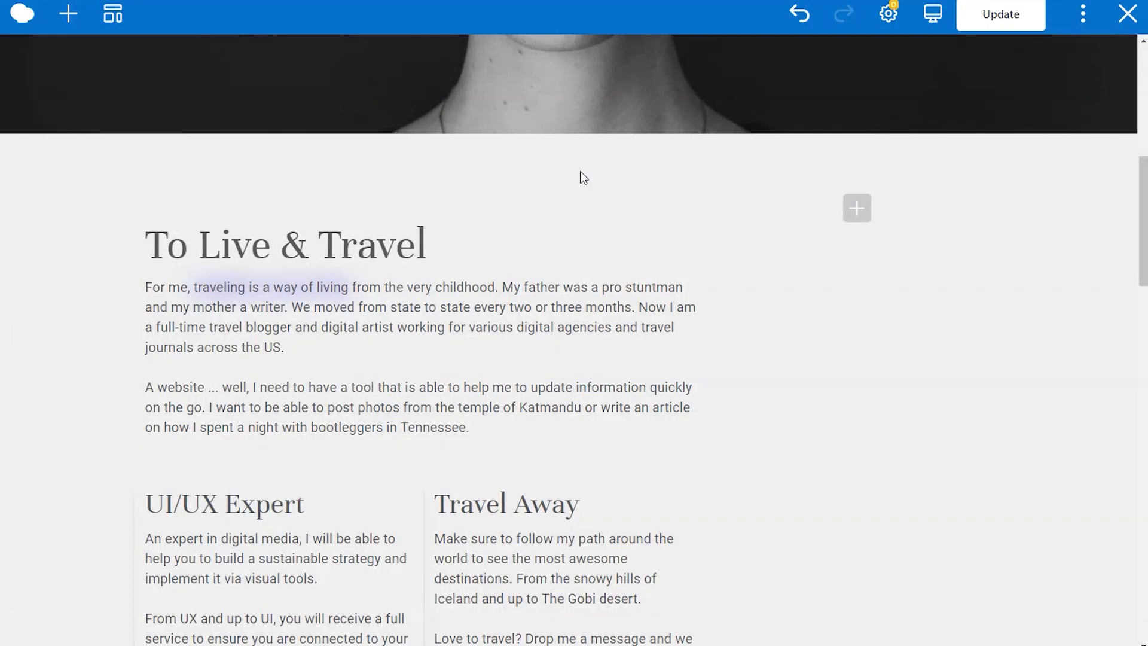
- Give the 'To travel is to live' Custom Heading the extra class 'hover' and save it
{"action": "scroll", "coordinate": [711, 349], "scroll_direction": "down", "scroll_amount": 12}
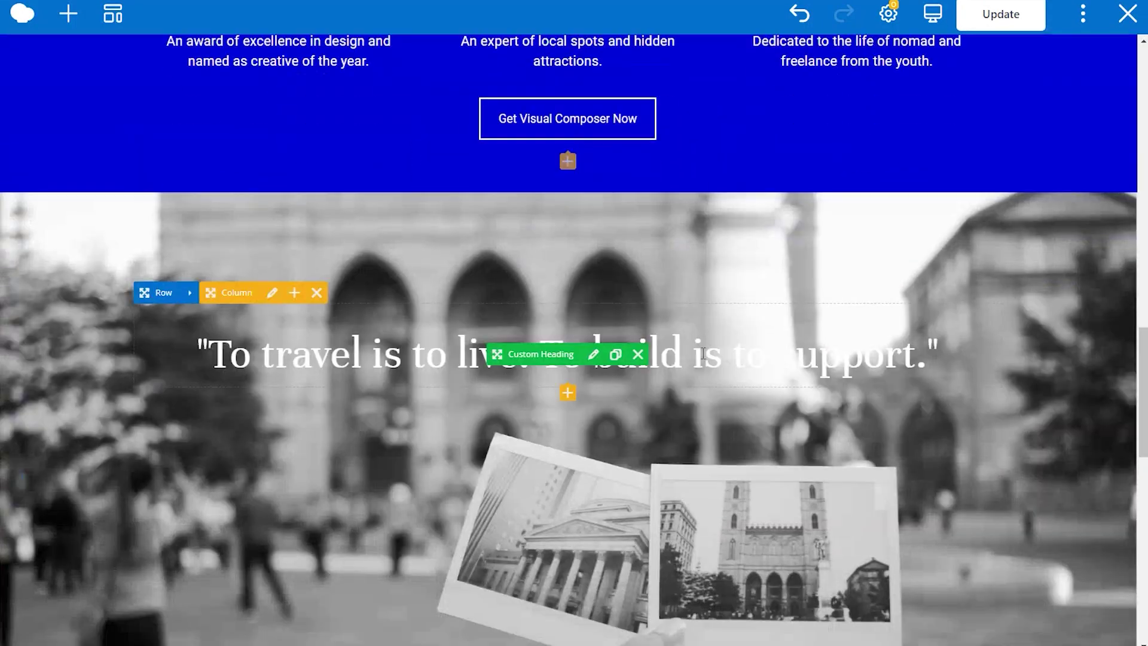
{"action": "left_click", "coordinate": [594, 354]}
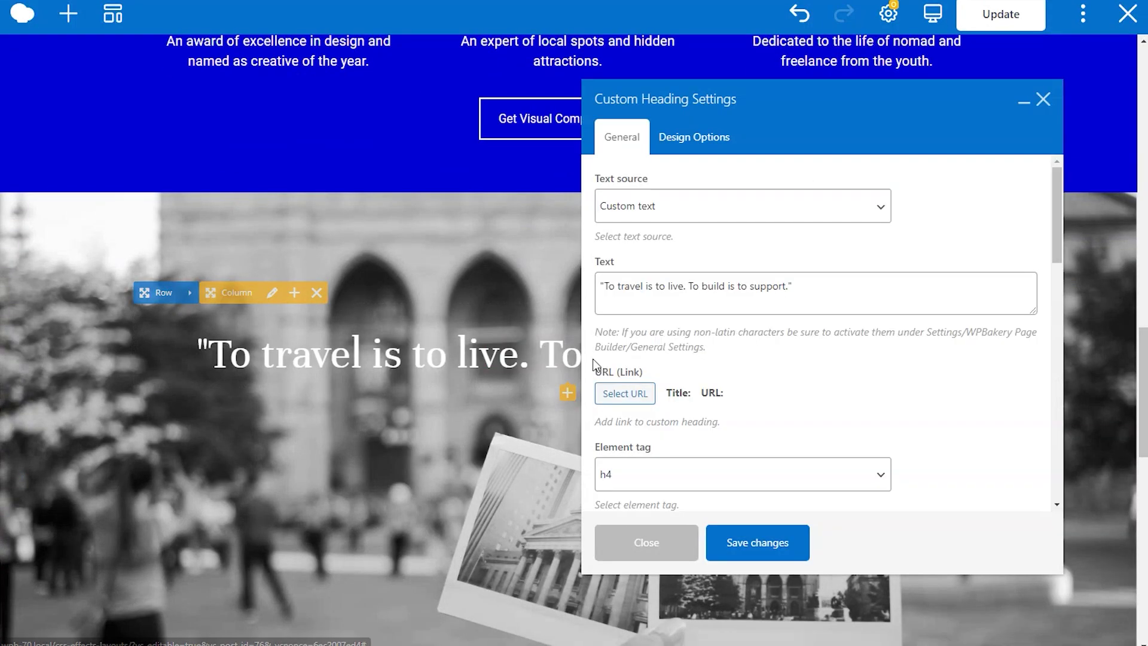
{"action": "scroll", "coordinate": [791, 381], "scroll_direction": "down", "scroll_amount": 10}
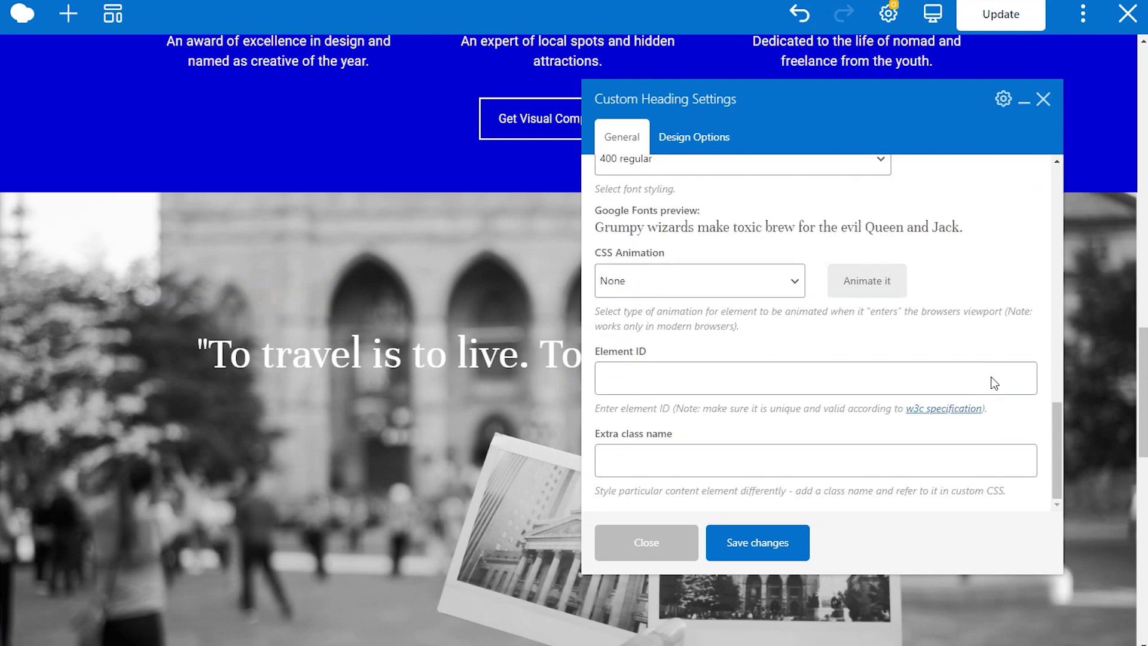
{"action": "left_click", "coordinate": [738, 461]}
{"action": "type", "text": "hover"}
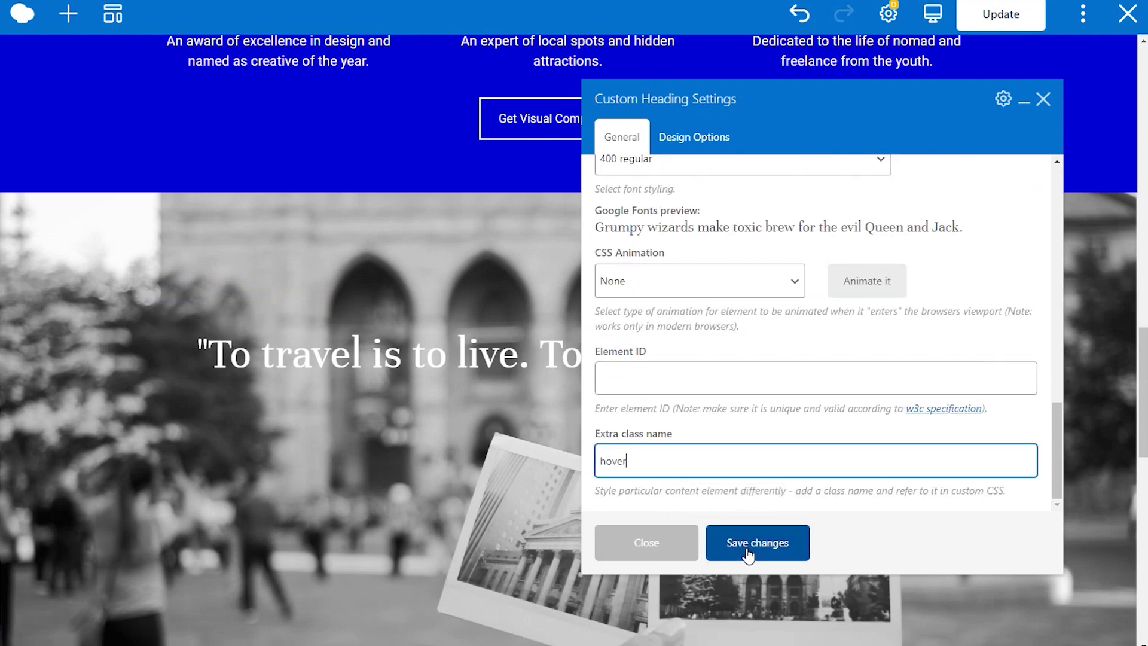
{"action": "left_click", "coordinate": [747, 555]}
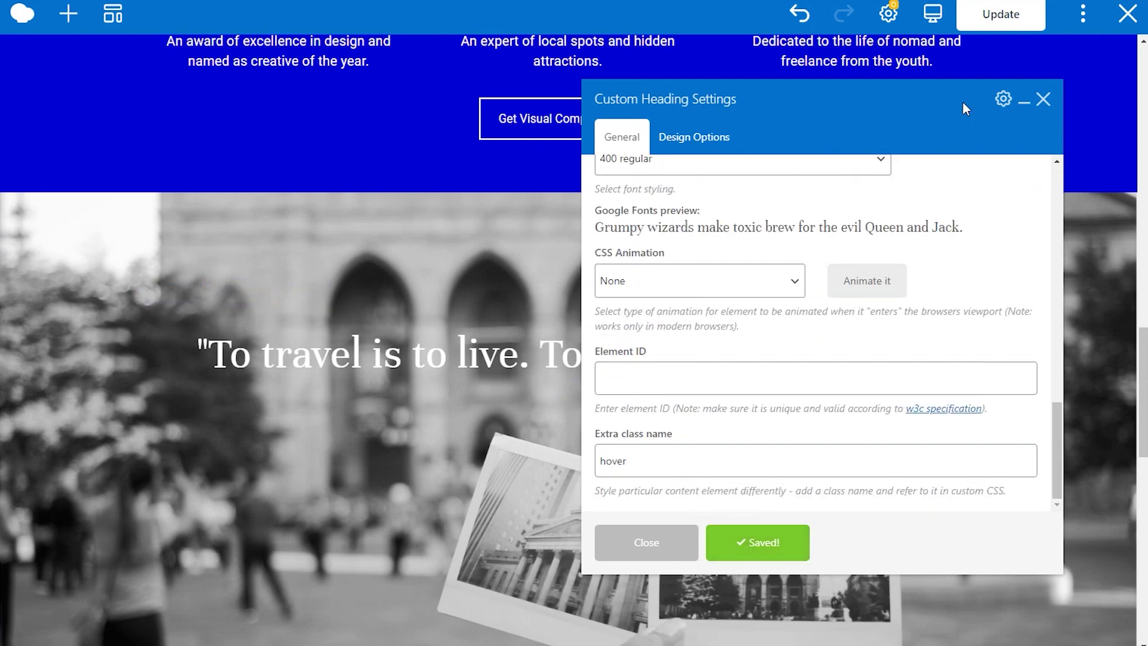
{"action": "left_click", "coordinate": [1043, 100]}
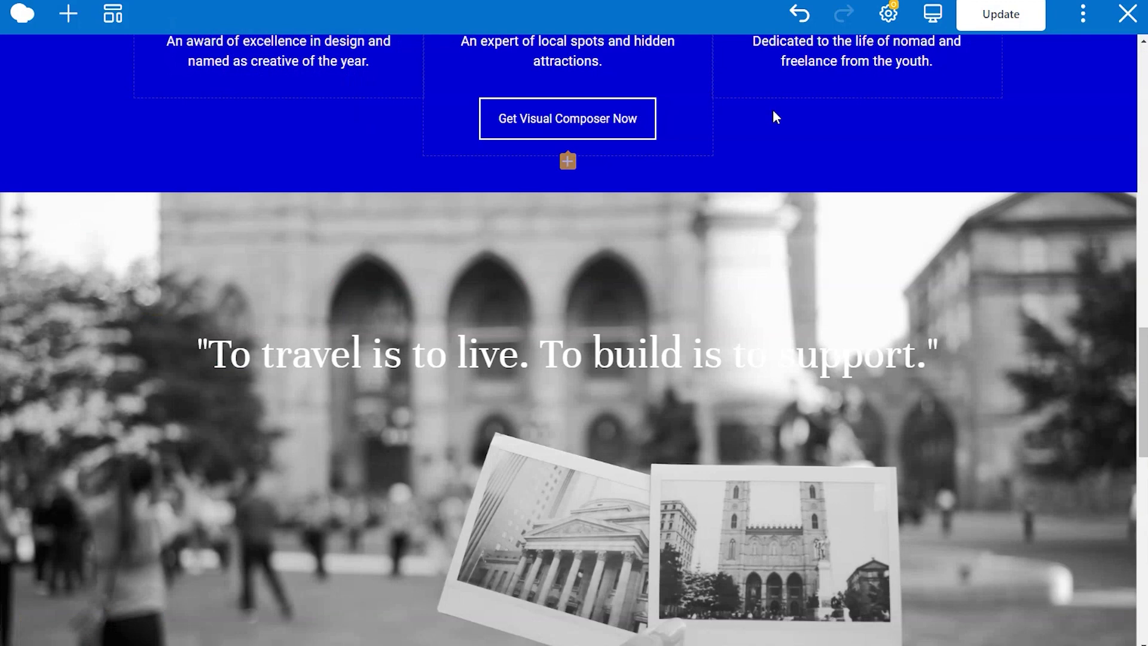
- Paste the copied hover-underline CSS at the end of the page's Custom CSS
{"action": "left_click", "coordinate": [888, 13]}
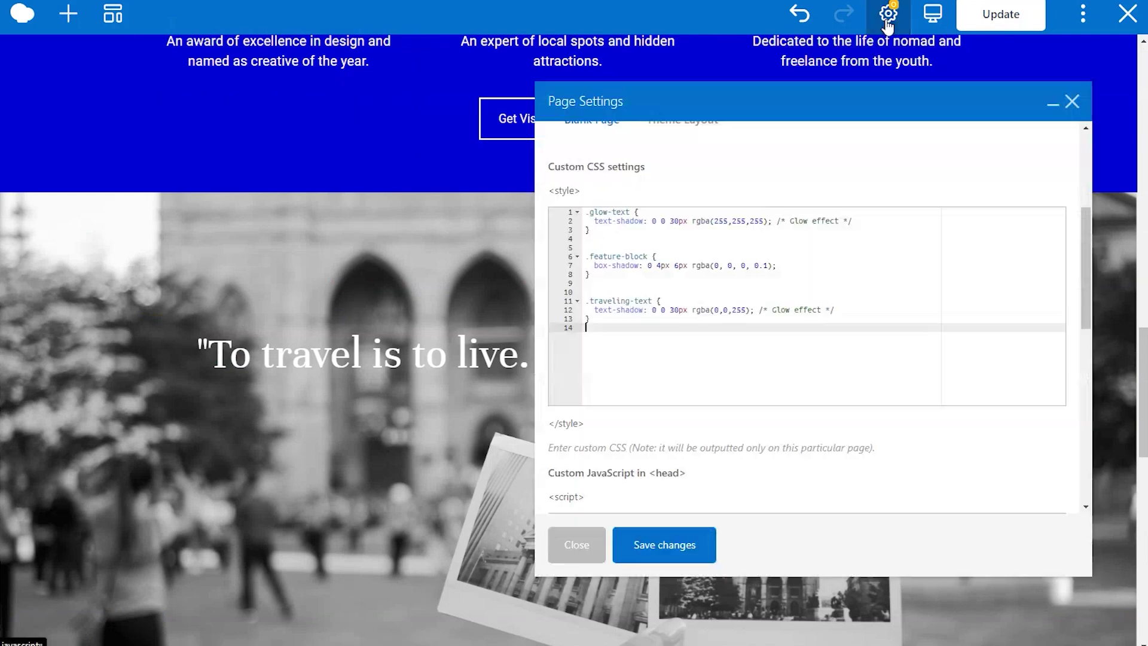
{"action": "left_click", "coordinate": [644, 376]}
{"action": "key", "text": "Return"}
{"action": "key", "text": "ctrl+v"}
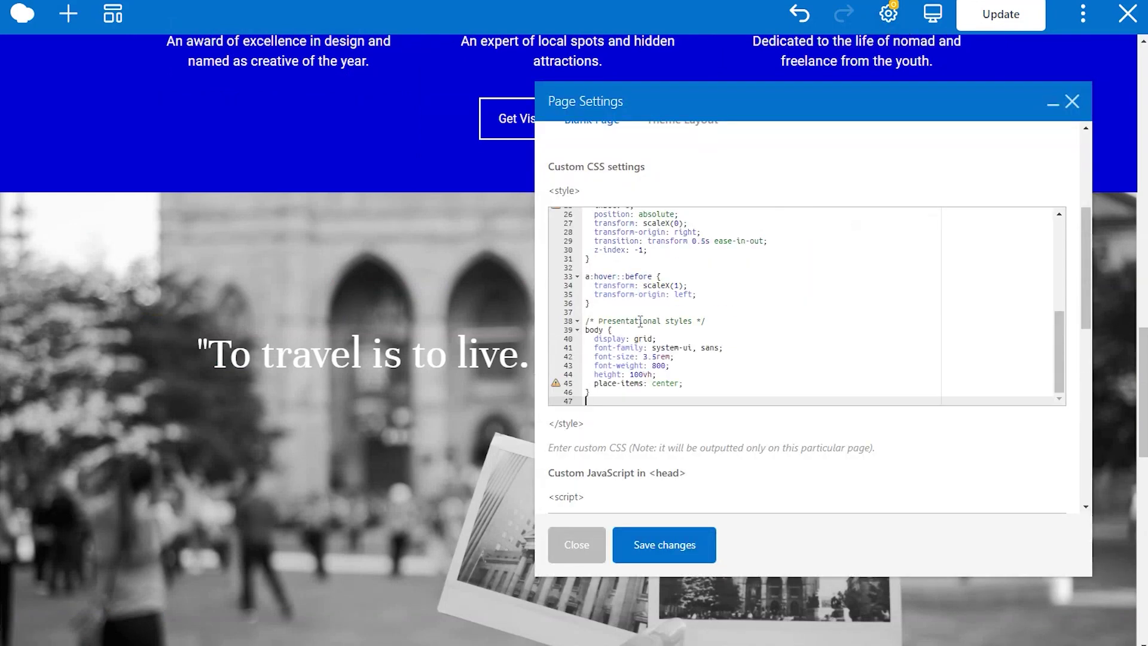
- Retarget the a, a::before and a:hover::before selectors to .hover, delete the body block, and save
{"action": "scroll", "coordinate": [639, 335], "scroll_direction": "up", "scroll_amount": 5}
{"action": "double_click", "coordinate": [588, 259]}
{"action": "type", "text": ".hover {"}
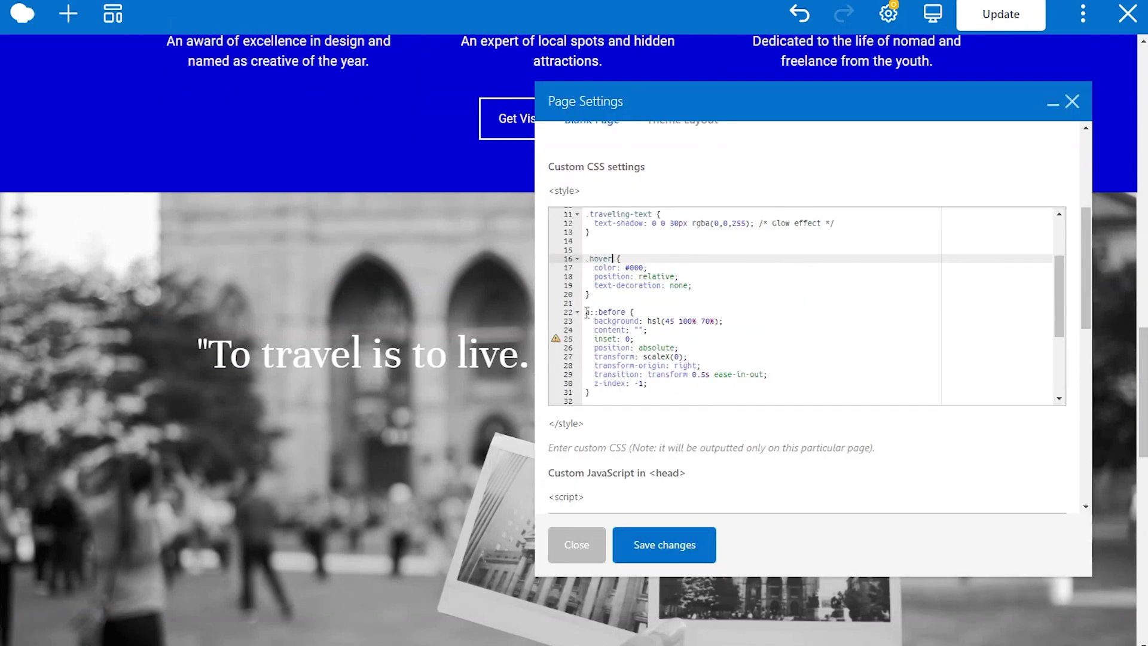
{"action": "double_click", "coordinate": [587, 311]}
{"action": "type", "text": ".hover"}
{"action": "scroll", "coordinate": [641, 344], "scroll_direction": "down", "scroll_amount": 3}
{"action": "double_click", "coordinate": [588, 320]}
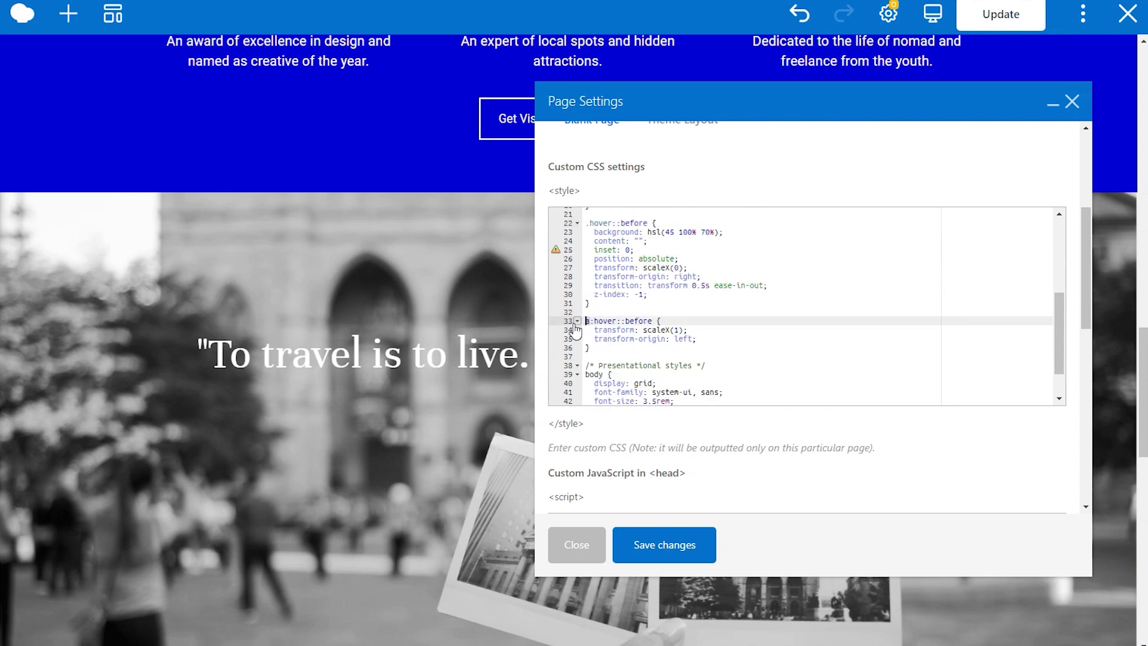
{"action": "type", "text": ".hover"}
{"action": "scroll", "coordinate": [642, 334], "scroll_direction": "down", "scroll_amount": 2}
{"action": "left_click_drag", "start_coordinate": [586, 321], "coordinate": [599, 393]}
{"action": "key", "text": "BackSpace"}
{"action": "key", "text": "BackSpace"}
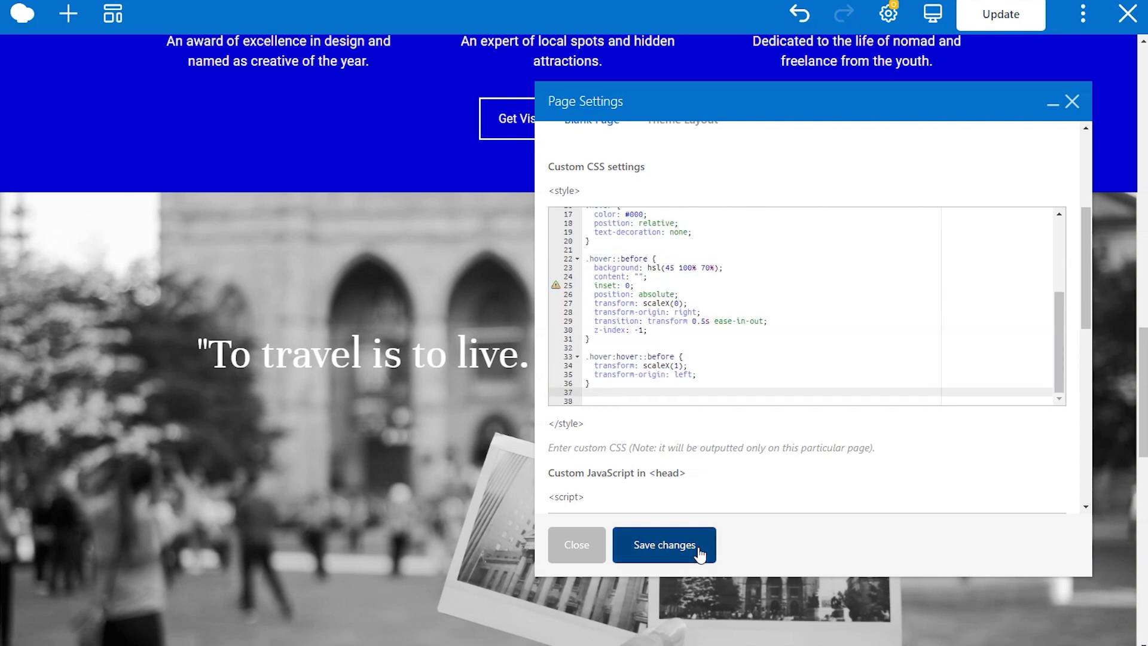
{"action": "left_click", "coordinate": [697, 546]}
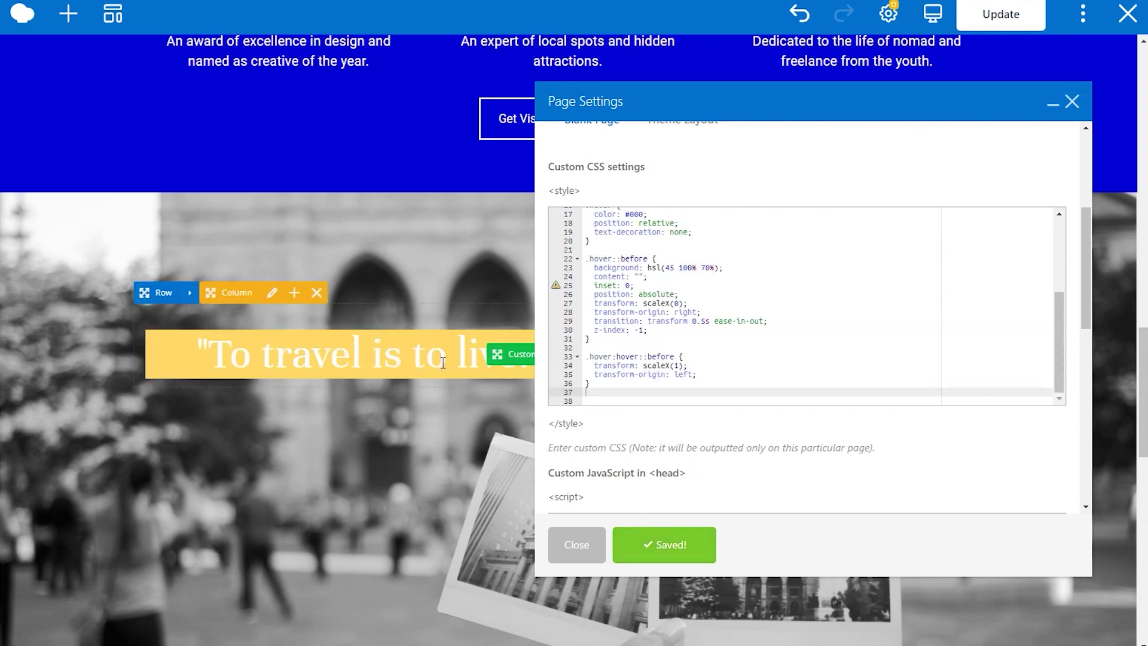
- Convert #0000D3 in Converting Colors and copy its HSL value 240°, 100%, 41%
{"action": "left_click", "coordinate": [1072, 103]}
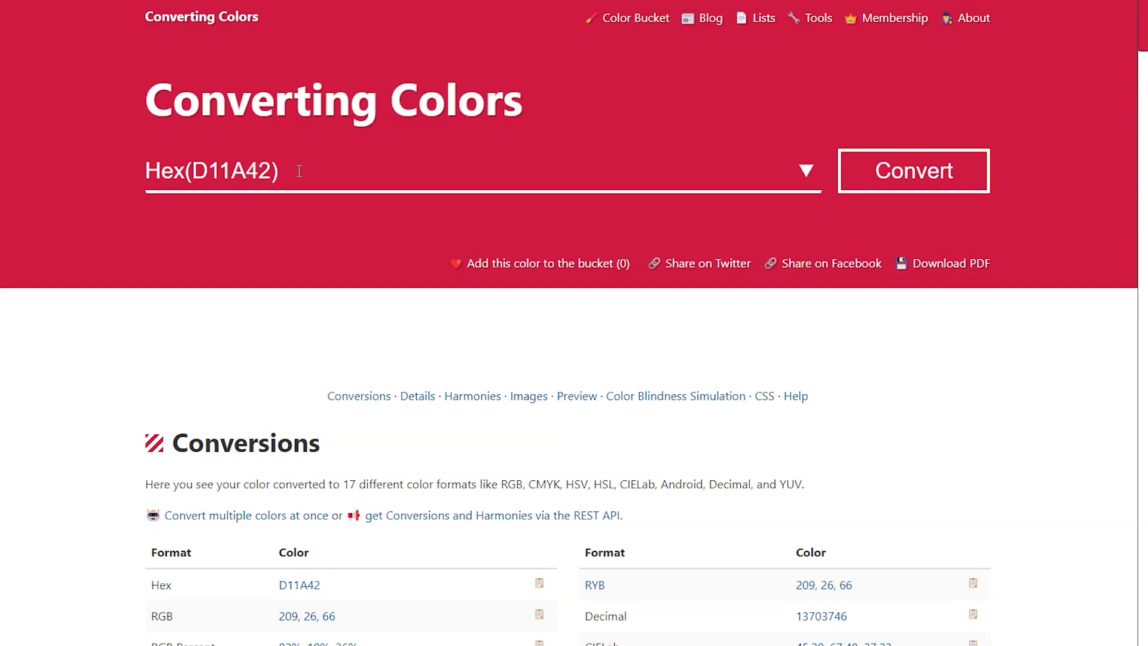
{"action": "left_click_drag", "start_coordinate": [278, 172], "coordinate": [125, 173]}
{"action": "type", "text": "#0000D3"}
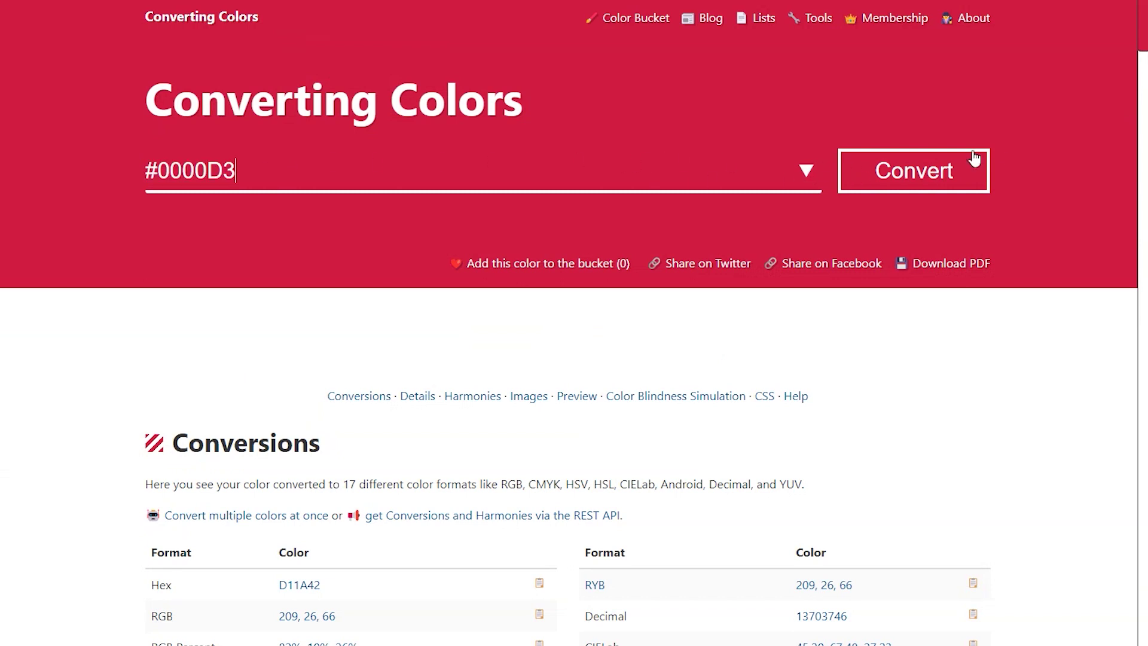
{"action": "left_click", "coordinate": [924, 182]}
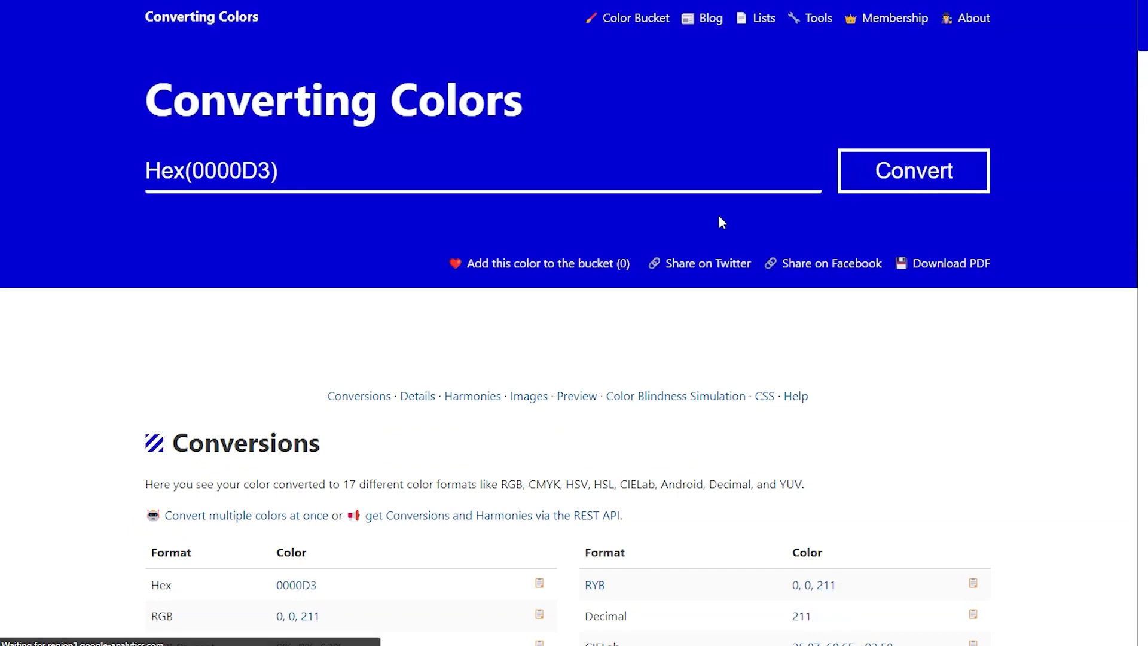
{"action": "scroll", "coordinate": [719, 215], "scroll_direction": "down", "scroll_amount": 2}
{"action": "scroll", "coordinate": [719, 215], "scroll_direction": "down", "scroll_amount": 1}
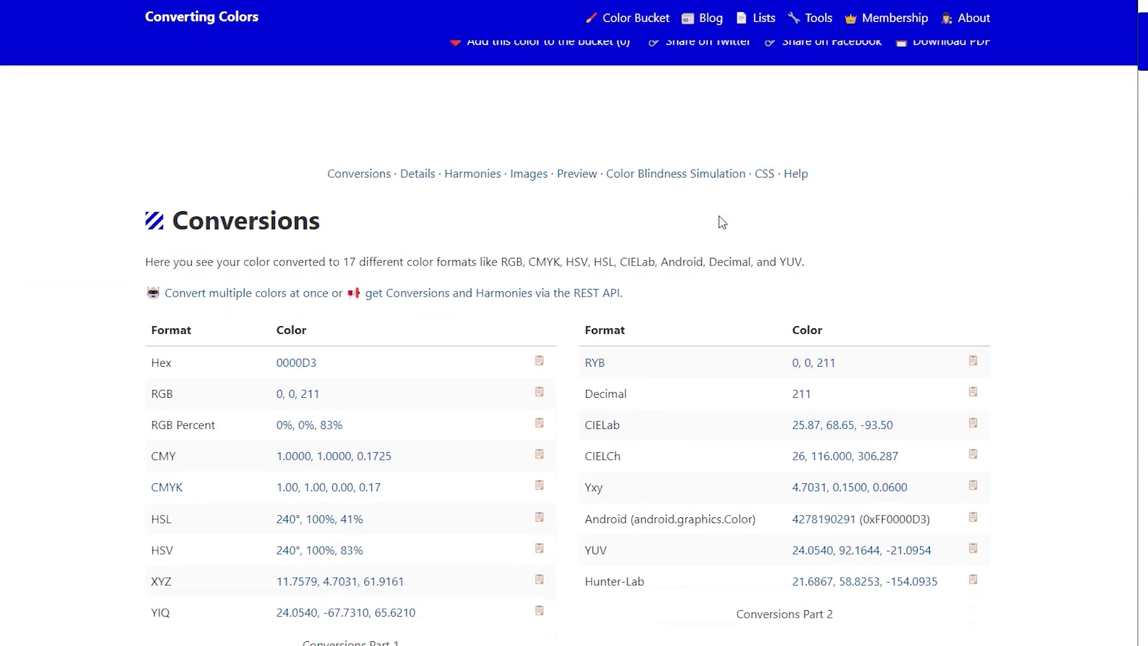
{"action": "left_click_drag", "start_coordinate": [364, 523], "coordinate": [264, 523]}
{"action": "key", "text": "ctrl+c"}
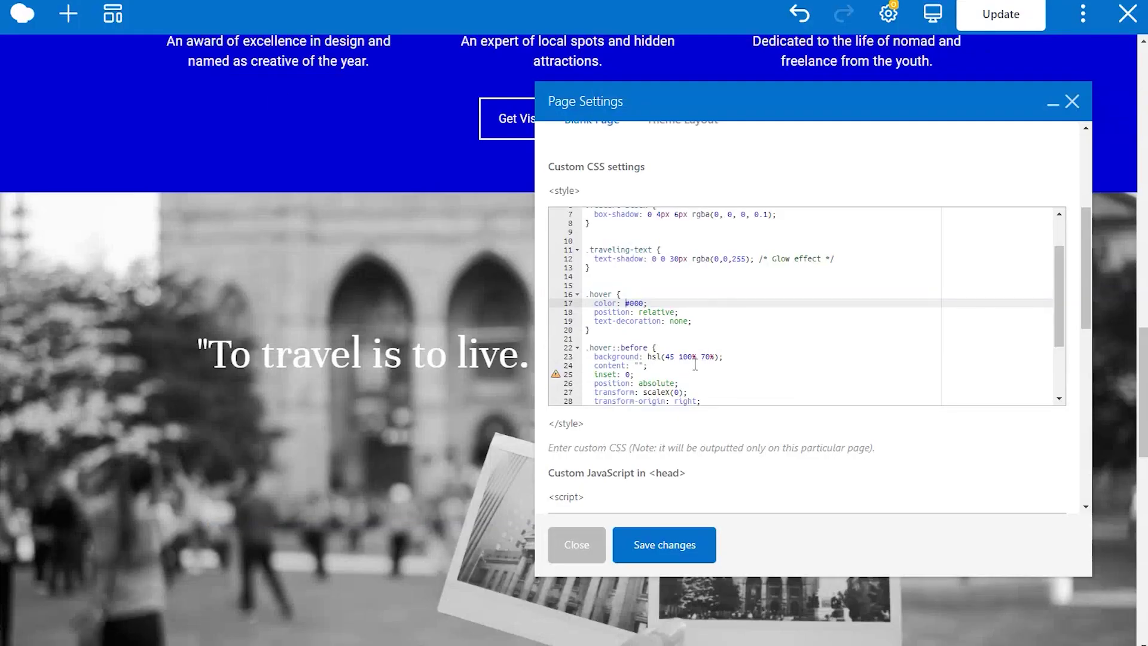
{"action": "left_click_drag", "start_coordinate": [716, 357], "coordinate": [665, 357]}
- Set the line 23 hsl() to 240, 100%, 41% without the degree sign, save, and close settings
{"action": "key", "text": "ctrl+v"}
{"action": "key", "text": "BackSpace"}
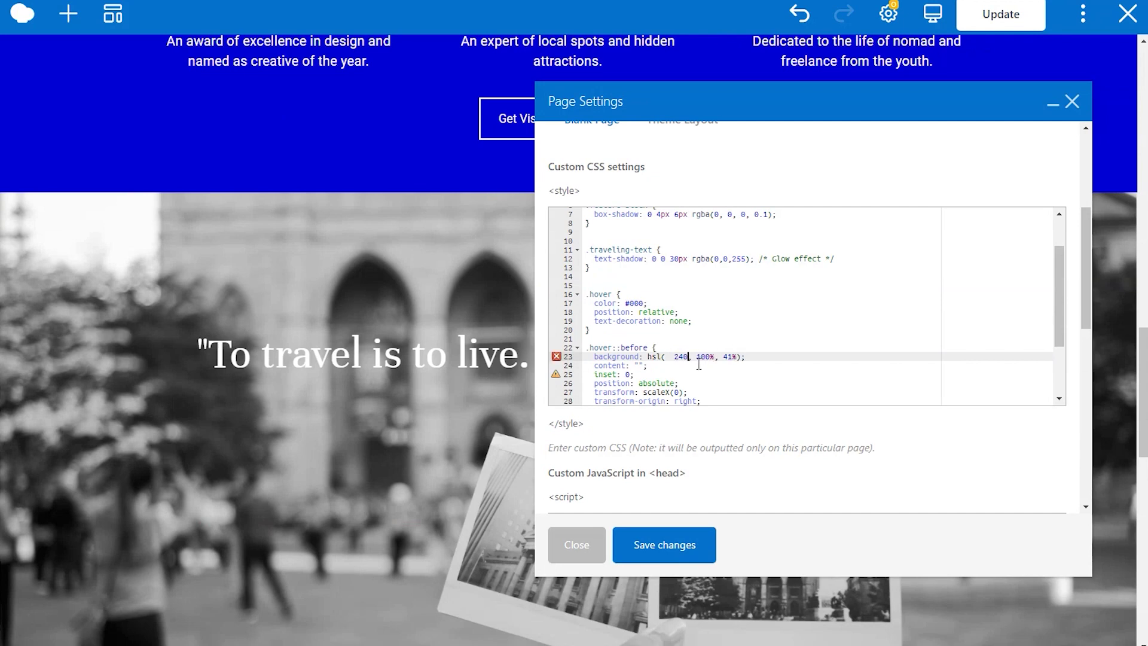
{"action": "left_click", "coordinate": [700, 545]}
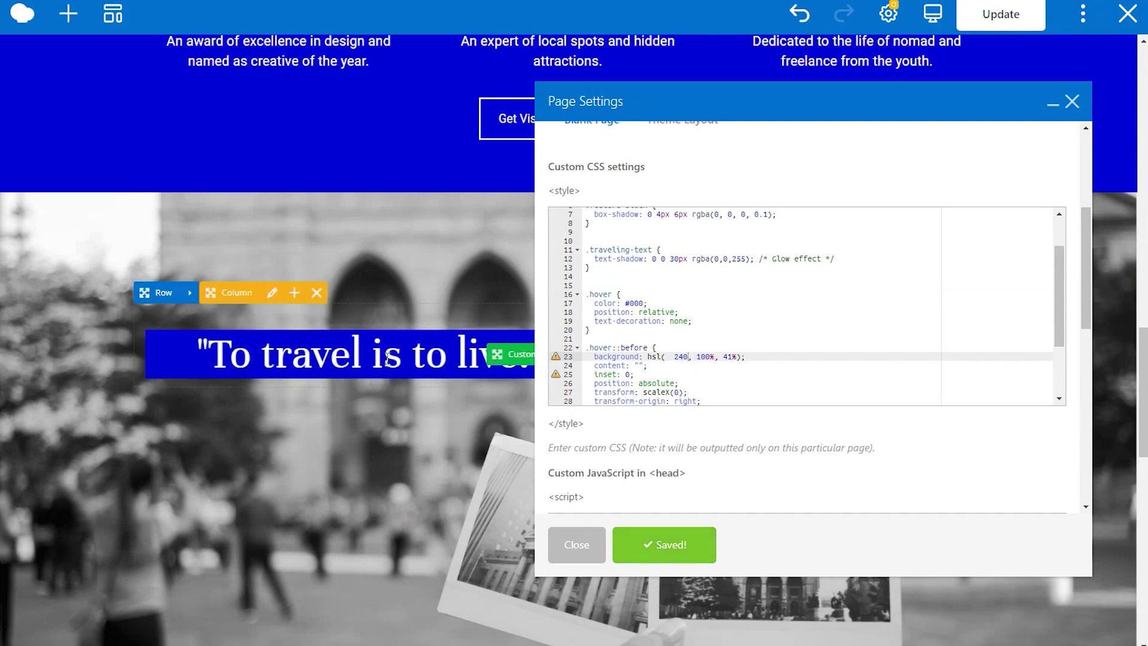
{"action": "left_click", "coordinate": [1072, 102]}
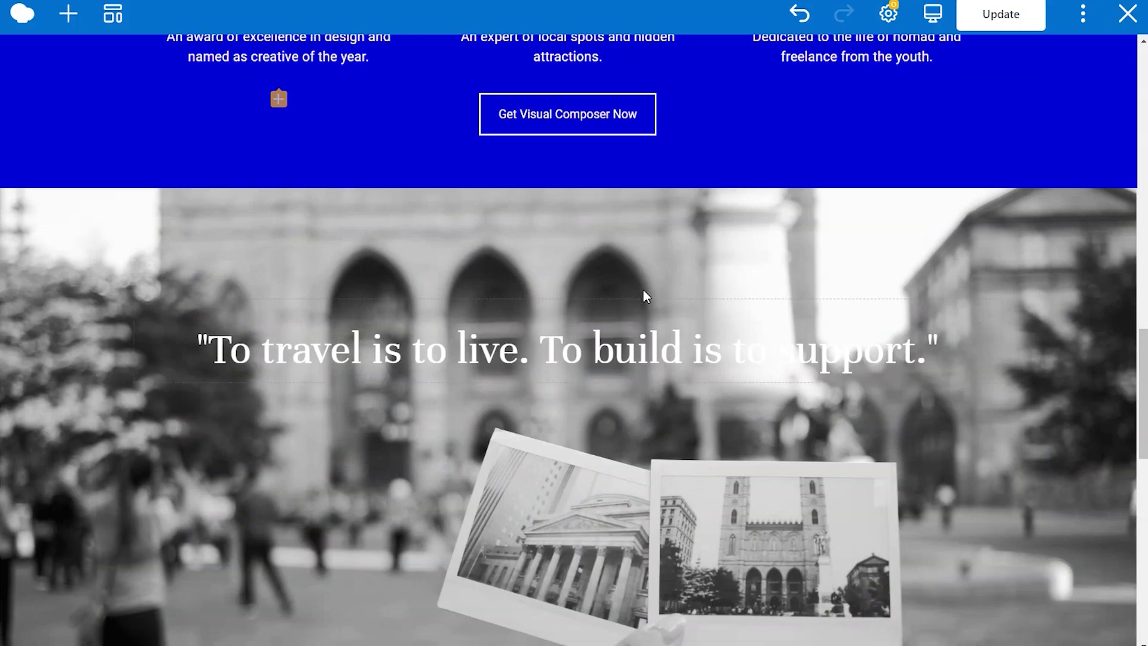
- Open the left mountain image's settings and select img-hover-zoom in the W3Bits article's markup
{"action": "scroll", "coordinate": [643, 289], "scroll_direction": "down", "scroll_amount": 10}
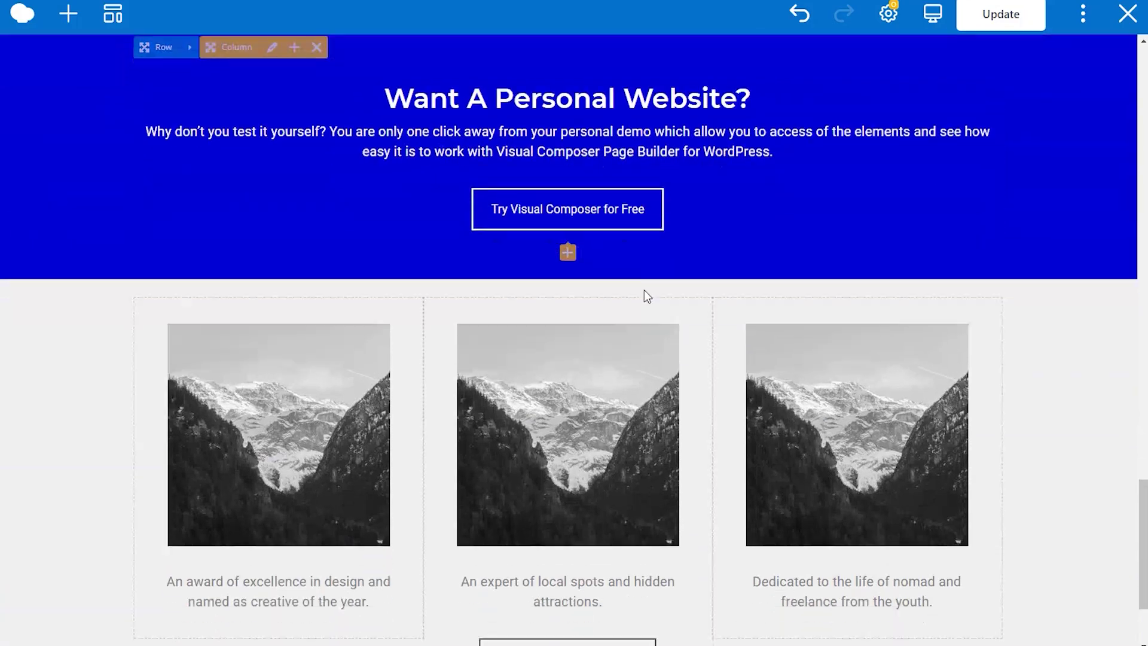
{"action": "scroll", "coordinate": [643, 289], "scroll_direction": "down", "scroll_amount": 2}
{"action": "mouse_move", "coordinate": [370, 307]}
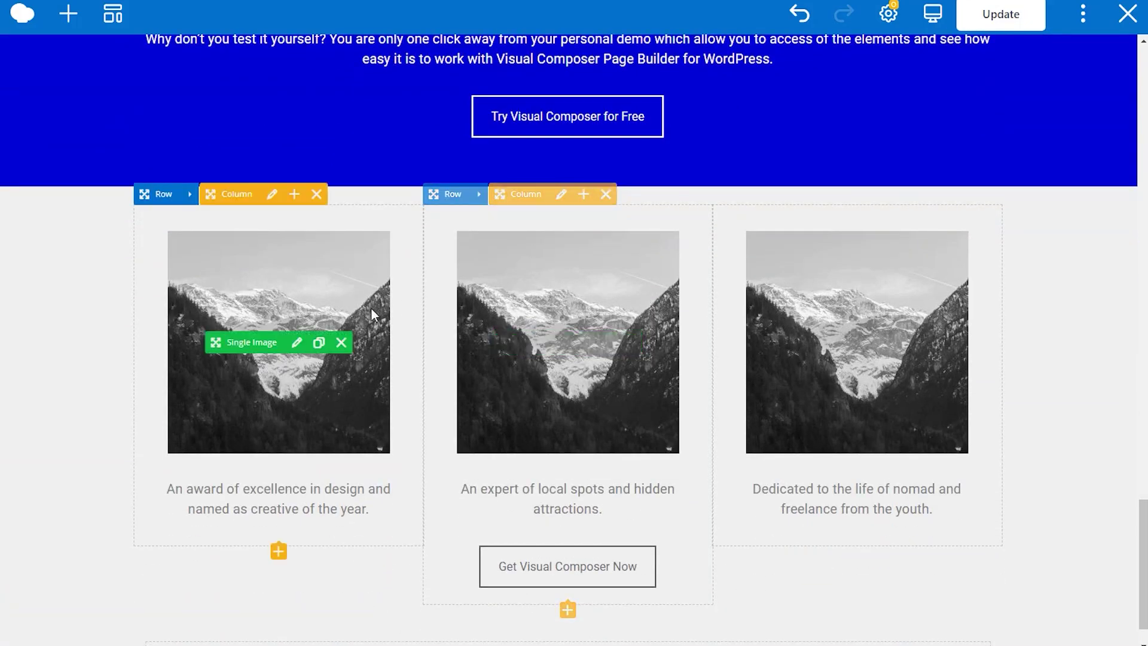
{"action": "left_click", "coordinate": [296, 343]}
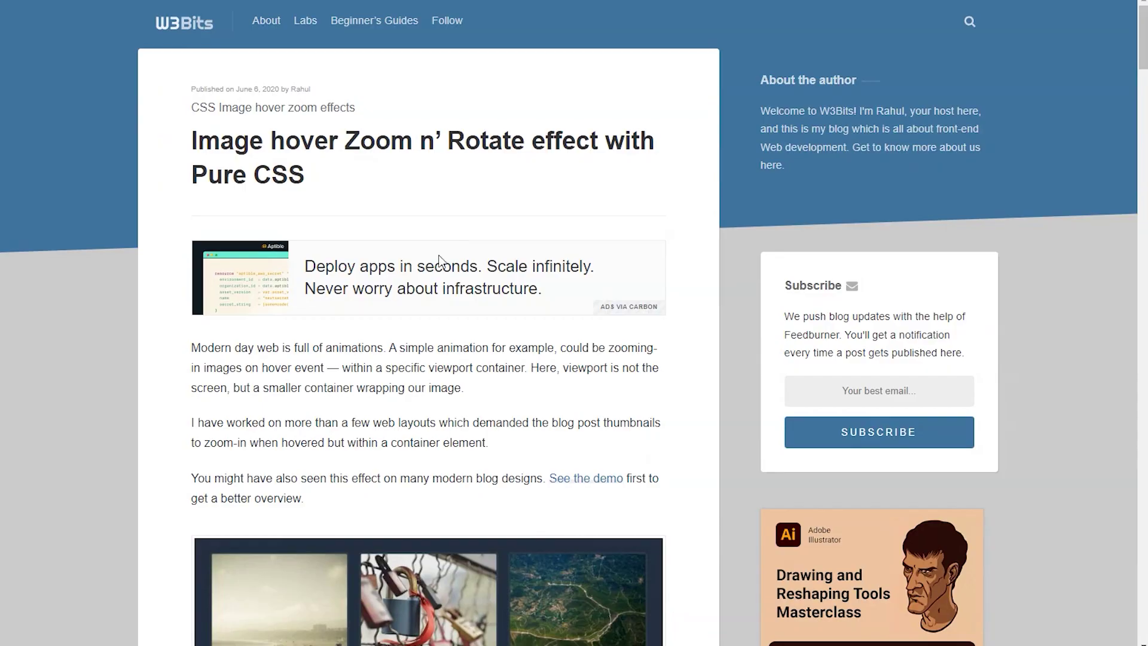
{"action": "scroll", "coordinate": [742, 215], "scroll_direction": "down", "scroll_amount": 20}
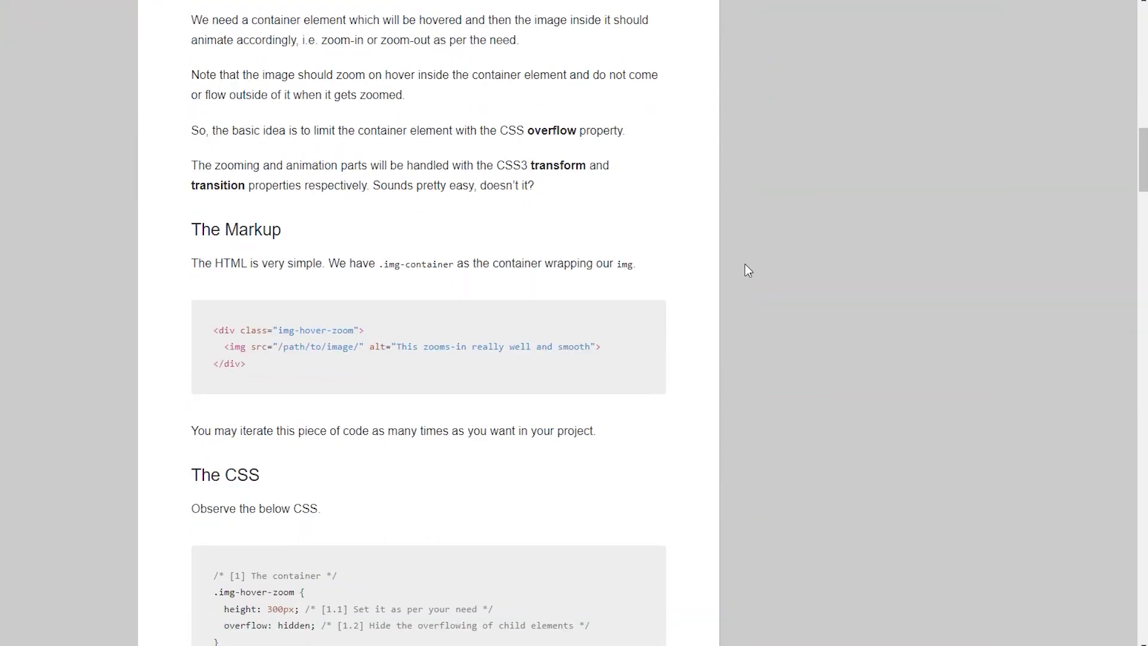
{"action": "left_click_drag", "start_coordinate": [357, 336], "coordinate": [282, 336]}
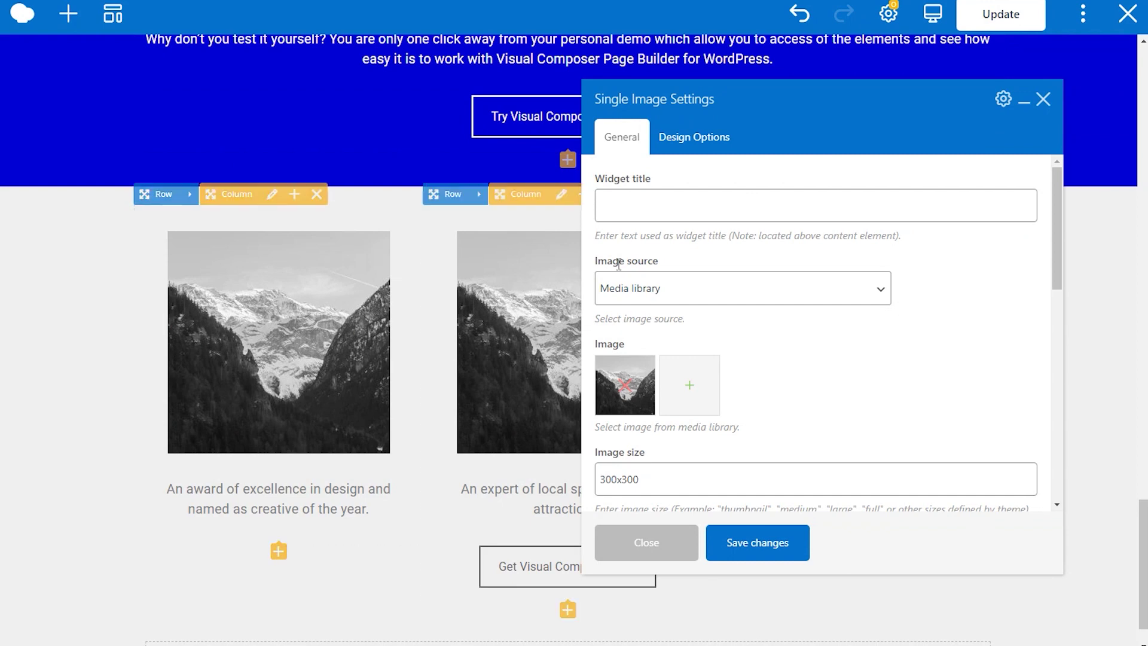
{"action": "scroll", "coordinate": [915, 347], "scroll_direction": "down", "scroll_amount": 6}
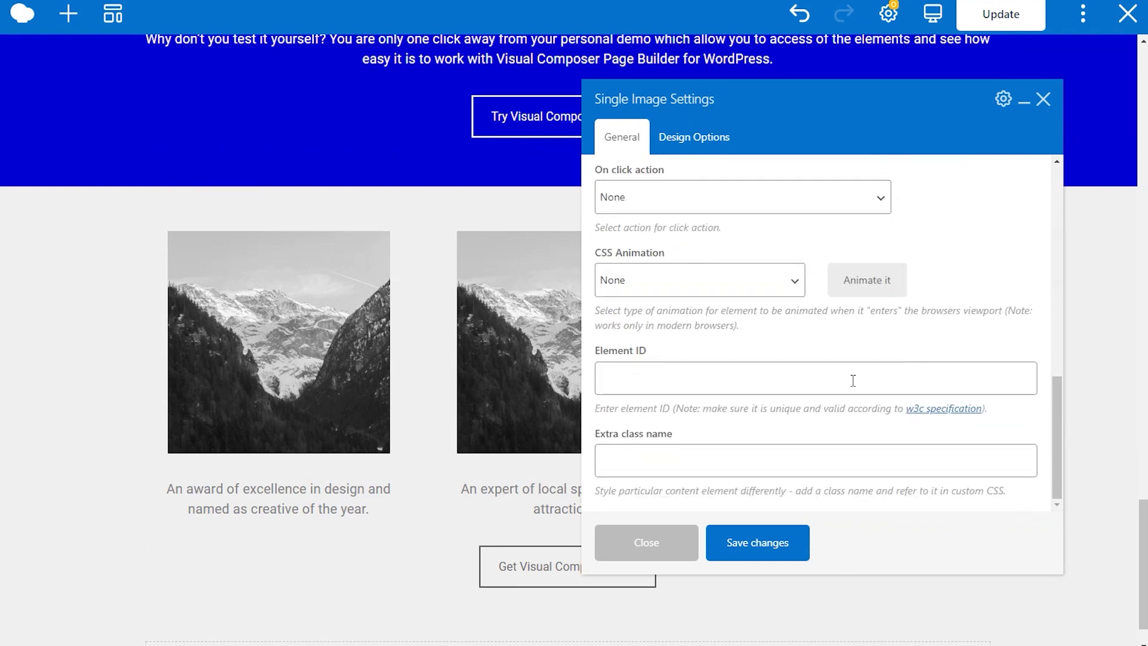
- Set the left mountain image's extra class name to img-hover-zoom and save
{"action": "left_click", "coordinate": [641, 467]}
{"action": "type", "text": "img-hover-zoom"}
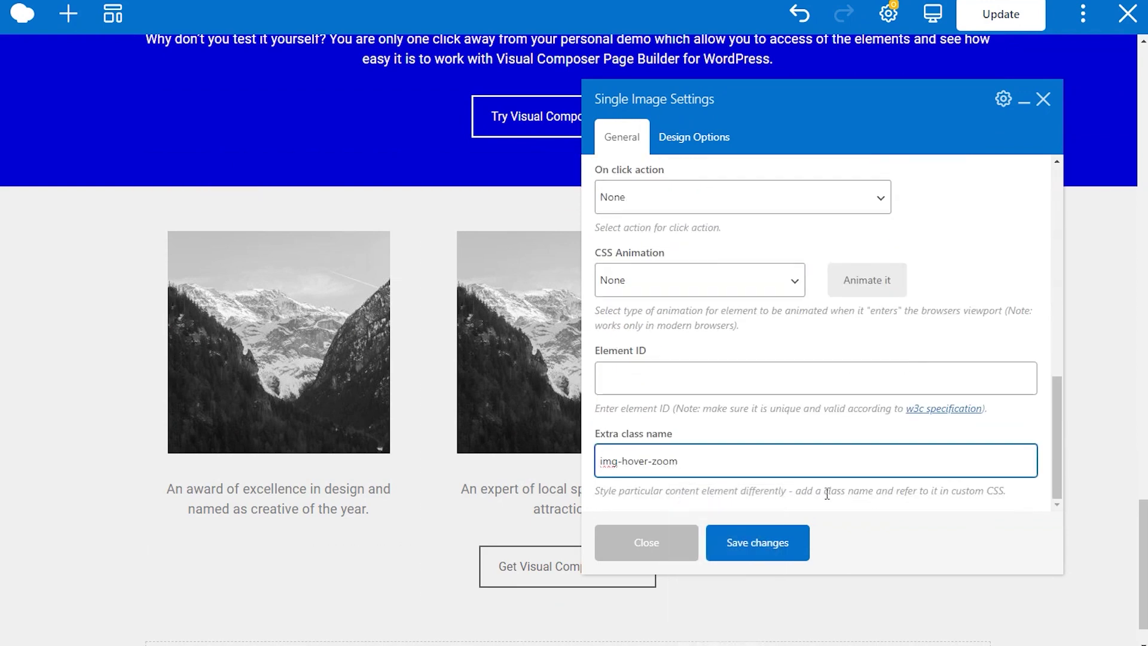
{"action": "left_click", "coordinate": [783, 546]}
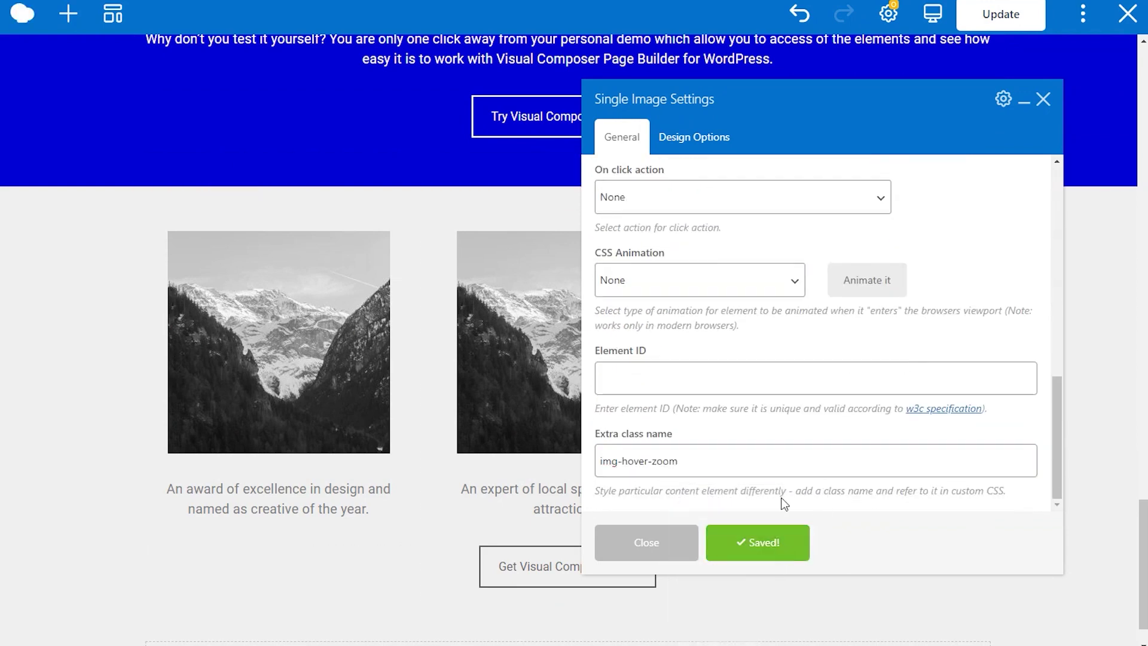
- Copy the tutorial's img-hover-zoom CSS rules into the page's Custom CSS and save
{"action": "left_click", "coordinate": [887, 16]}
{"action": "key", "text": "ctrl+Tab"}
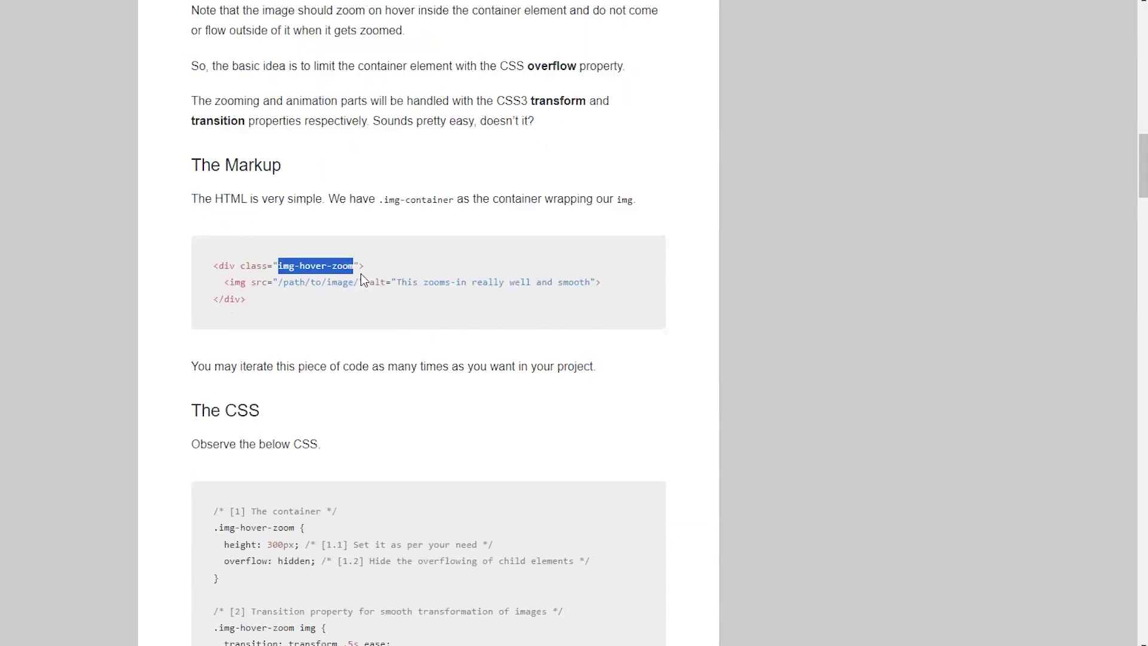
{"action": "scroll", "coordinate": [360, 274], "scroll_direction": "down", "scroll_amount": 2}
{"action": "left_click_drag", "start_coordinate": [215, 370], "coordinate": [250, 600]}
{"action": "key", "text": "ctrl+c"}
{"action": "key", "text": "ctrl+Tab"}
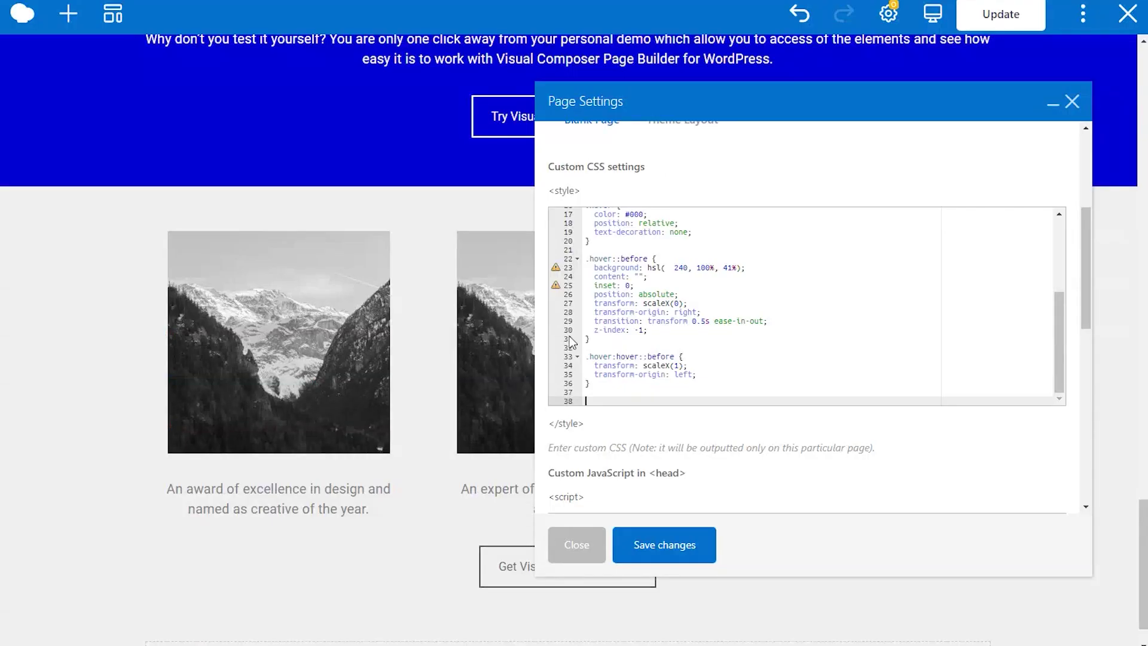
{"action": "key", "text": "ctrl+v"}
{"action": "left_click", "coordinate": [687, 545]}
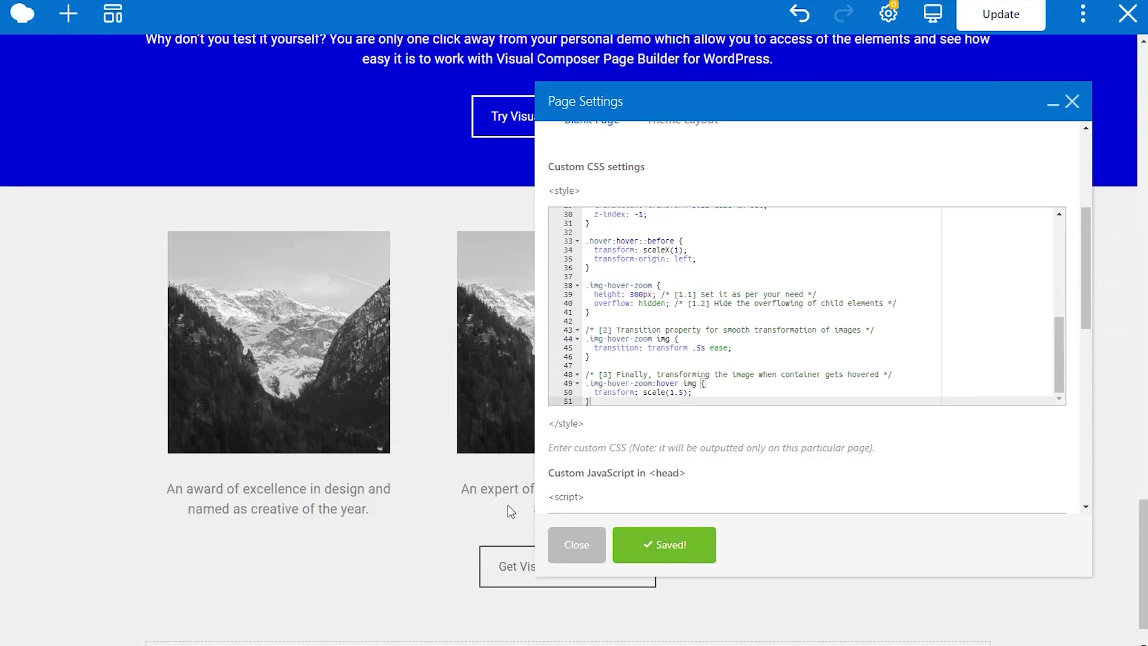
- Close the Page Settings dialog to return to the three mountain image cards
{"action": "left_click", "coordinate": [1072, 101]}
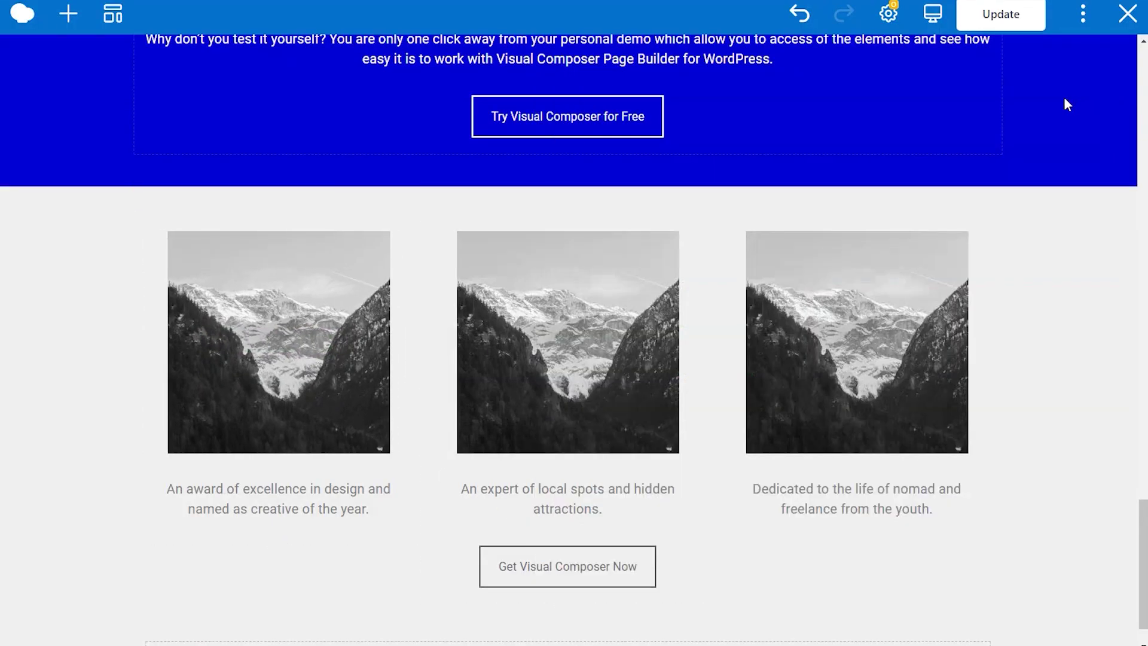